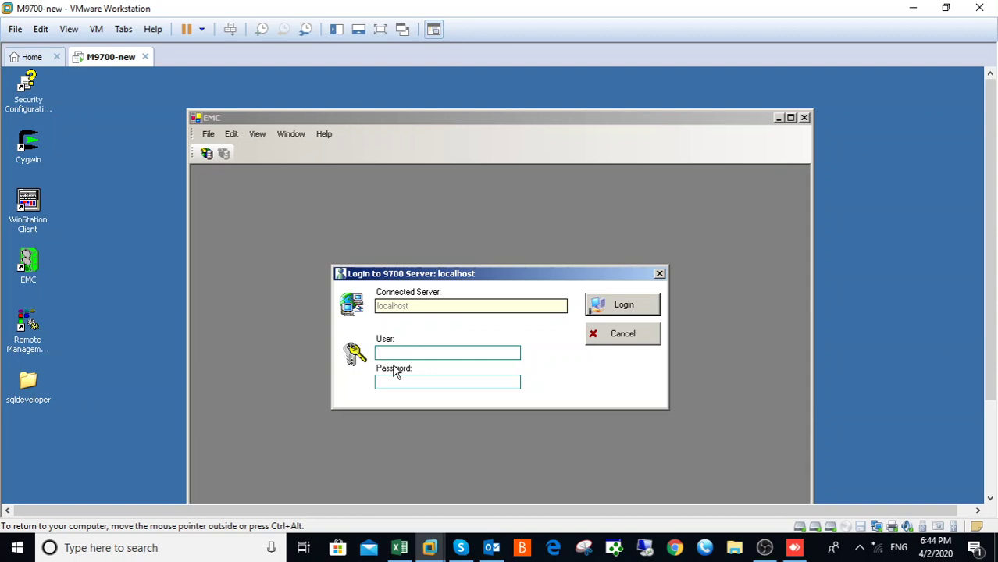
# Step: Log in to the localhost 9700 server with the administrator user name and password
pyautogui.click(28, 268)
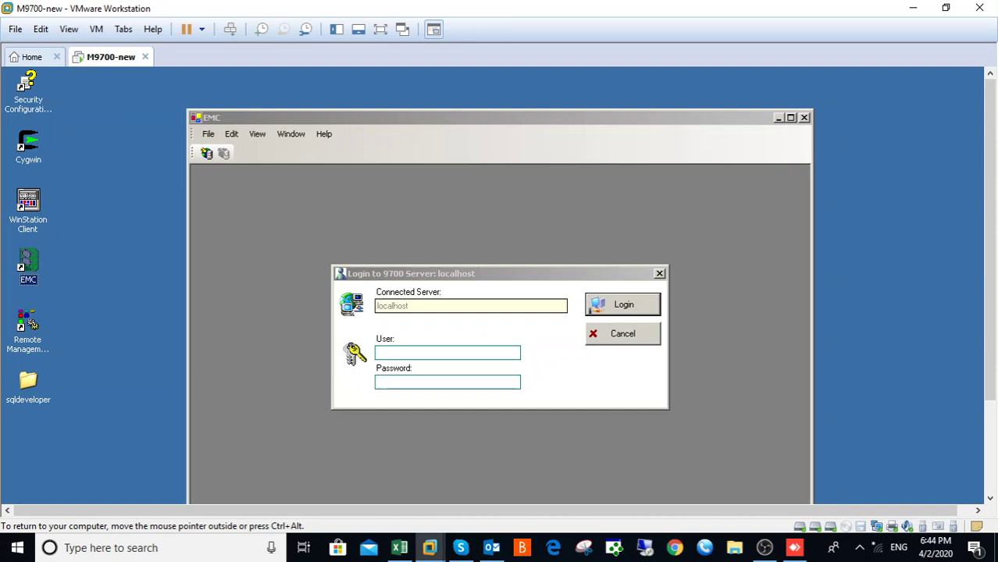
pyautogui.click(391, 353)
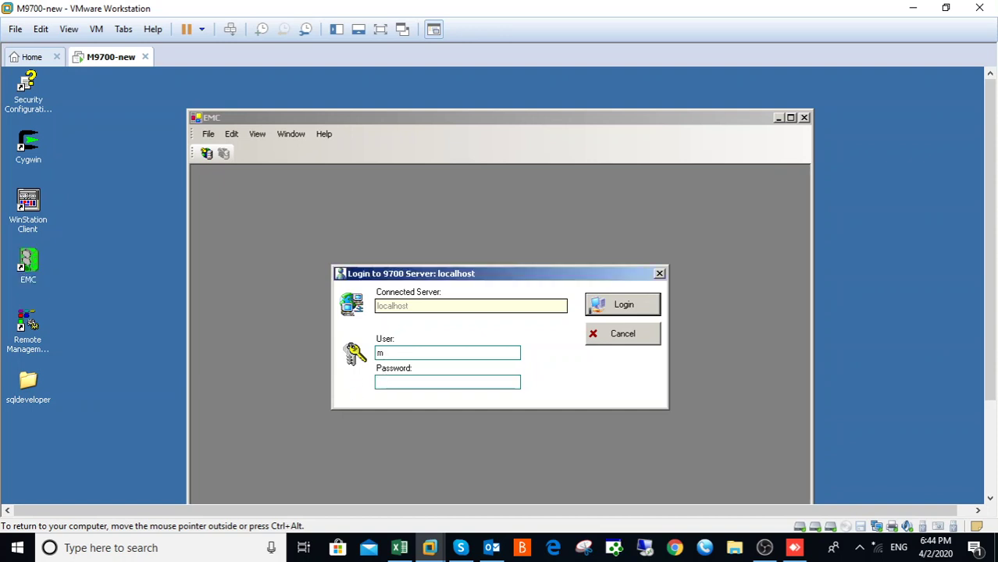
pyautogui.press('Return')
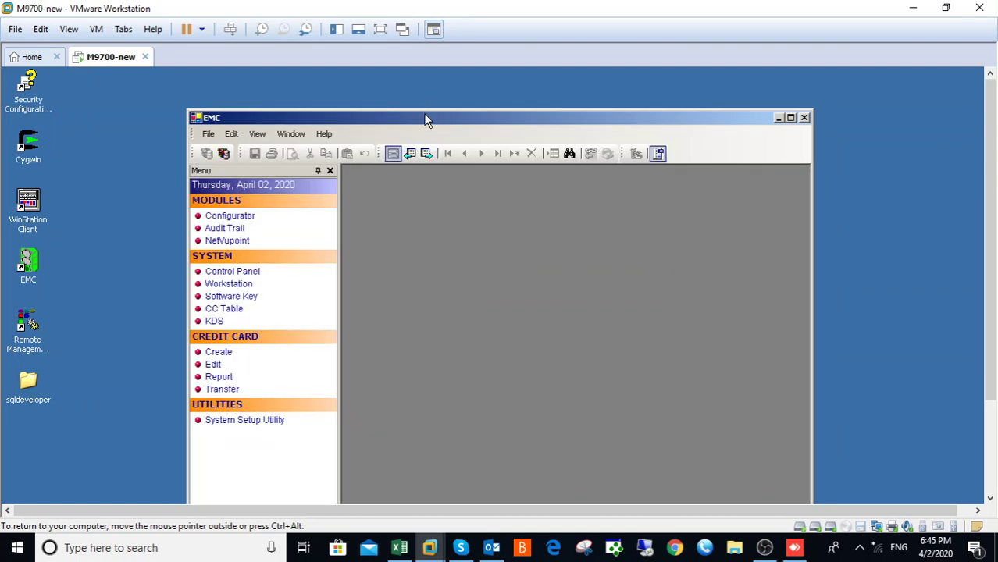
# Step: Move the EMC window up and go through Configurator > Menu Items to Menu Item Maintenance
pyautogui.moveTo(425, 119); pyautogui.dragTo(422, 84)
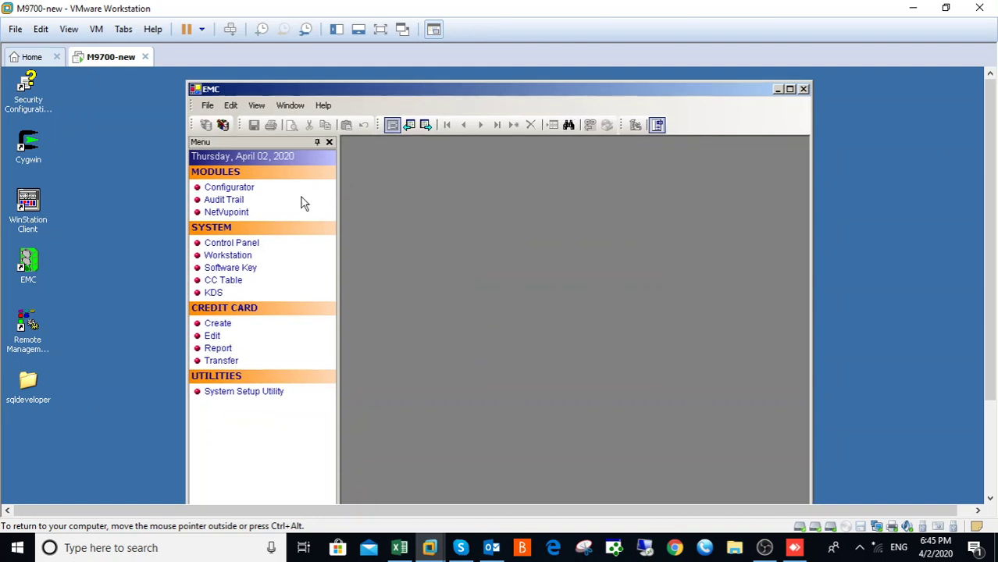
pyautogui.click(224, 191)
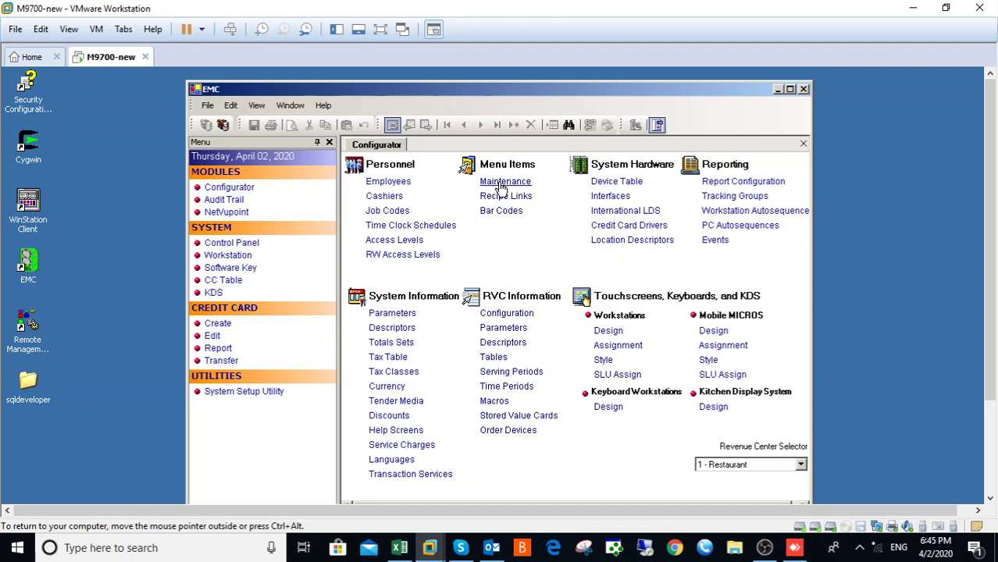
pyautogui.click(501, 188)
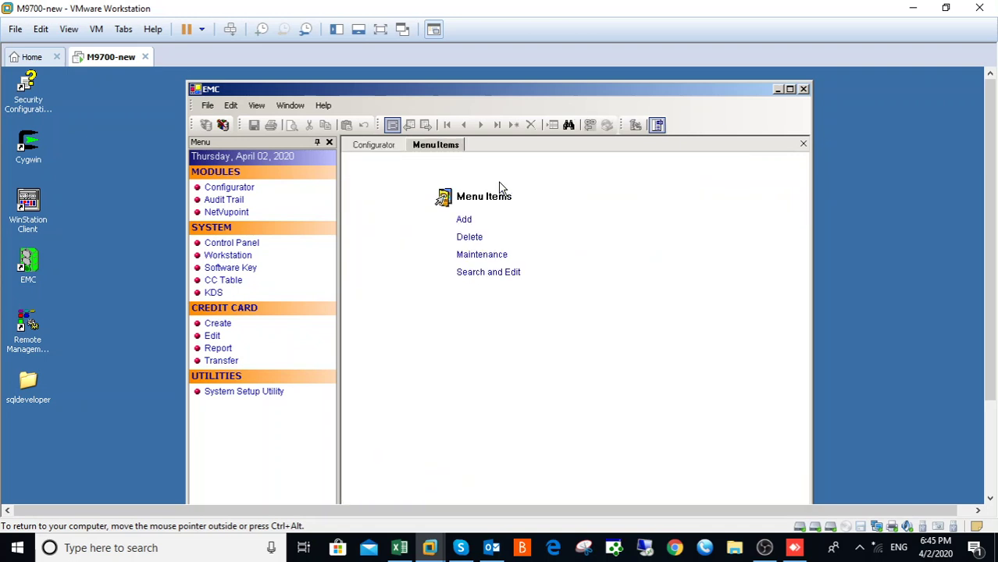
pyautogui.click(480, 255)
# Step: Switch to table view and locate family group 56 Salads in the Family Group list
pyautogui.click(392, 126)
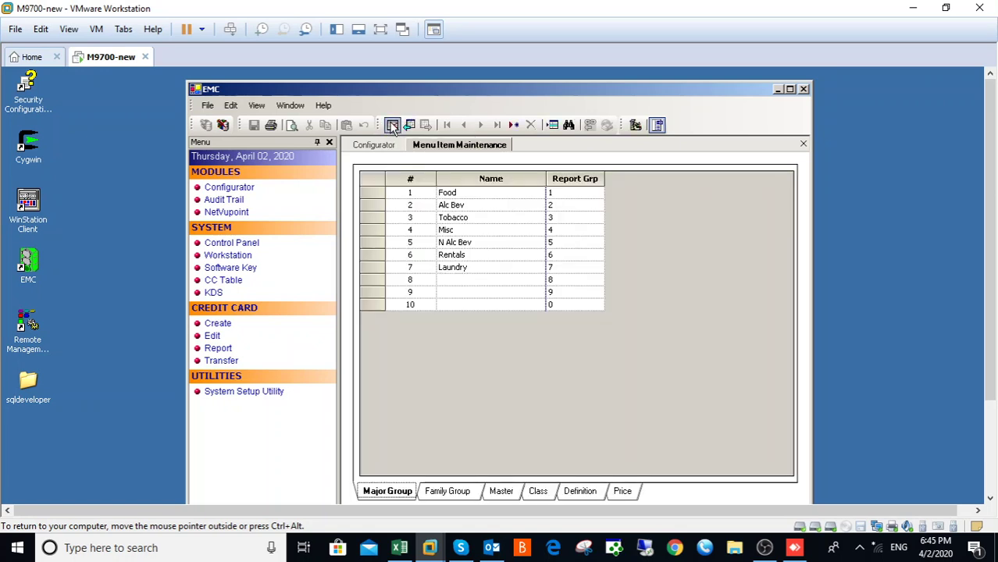
pyautogui.click(445, 500)
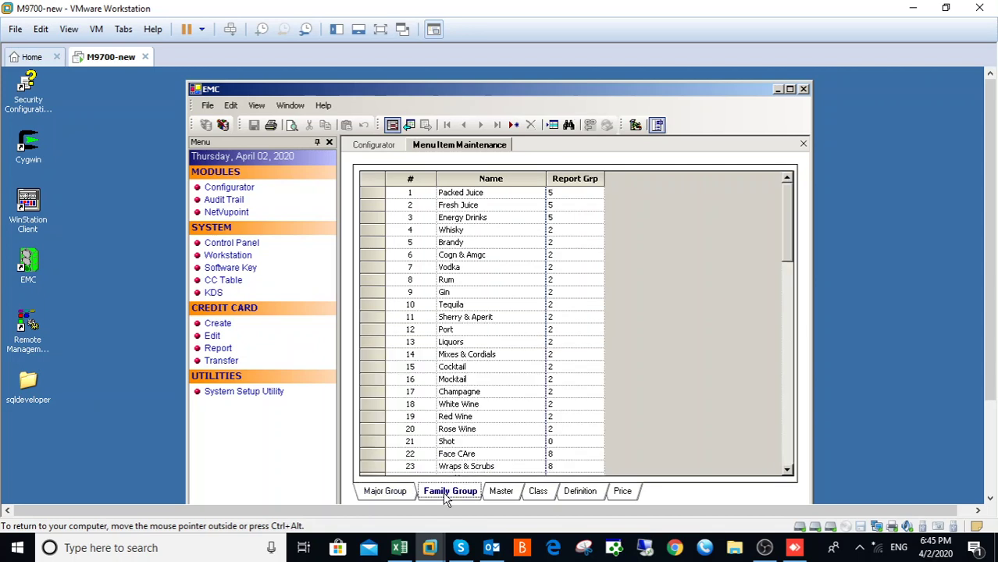
pyautogui.click(391, 498)
pyautogui.click(449, 491)
pyautogui.moveTo(788, 256); pyautogui.dragTo(785, 297)
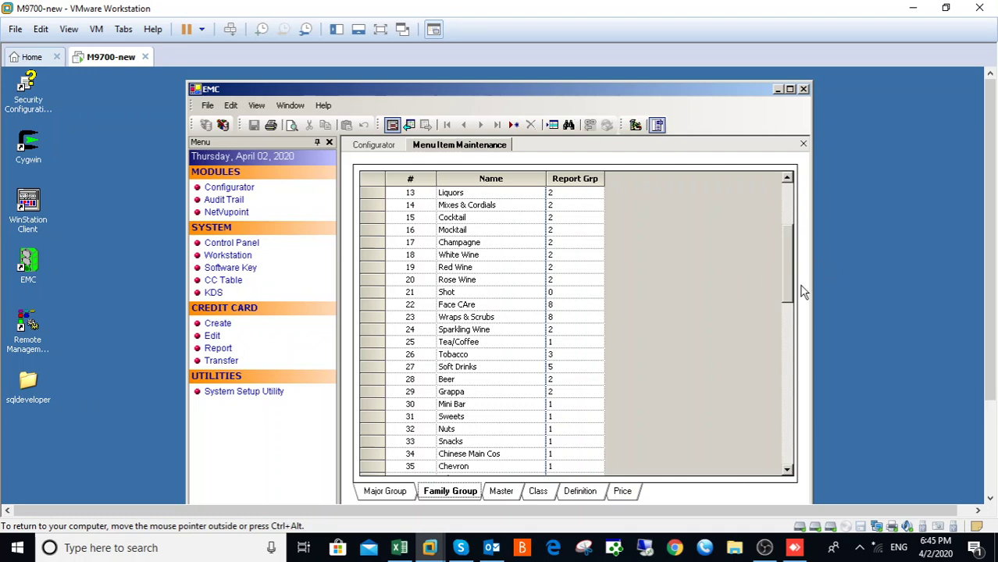
pyautogui.moveTo(791, 290); pyautogui.dragTo(789, 324)
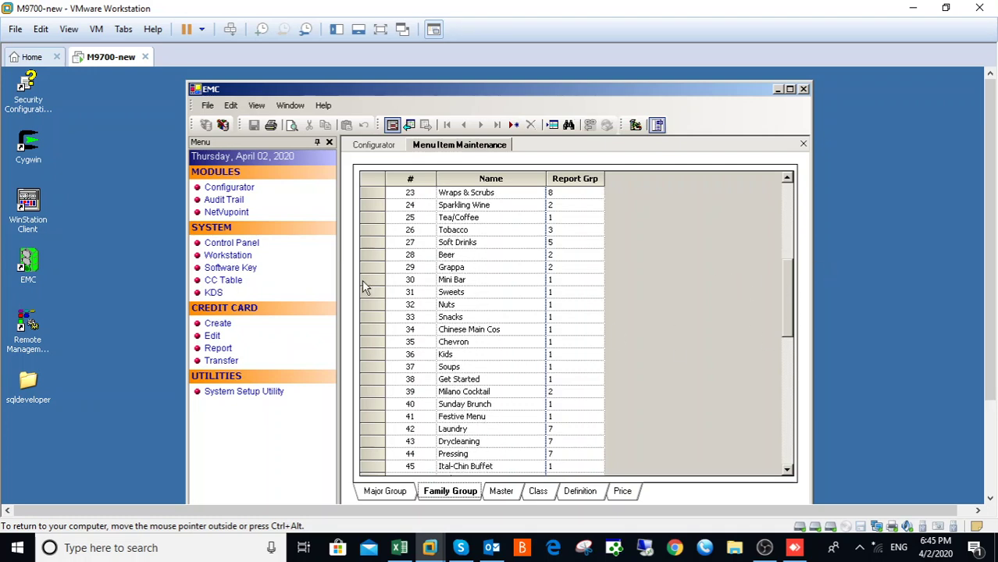
pyautogui.moveTo(789, 328); pyautogui.dragTo(786, 379)
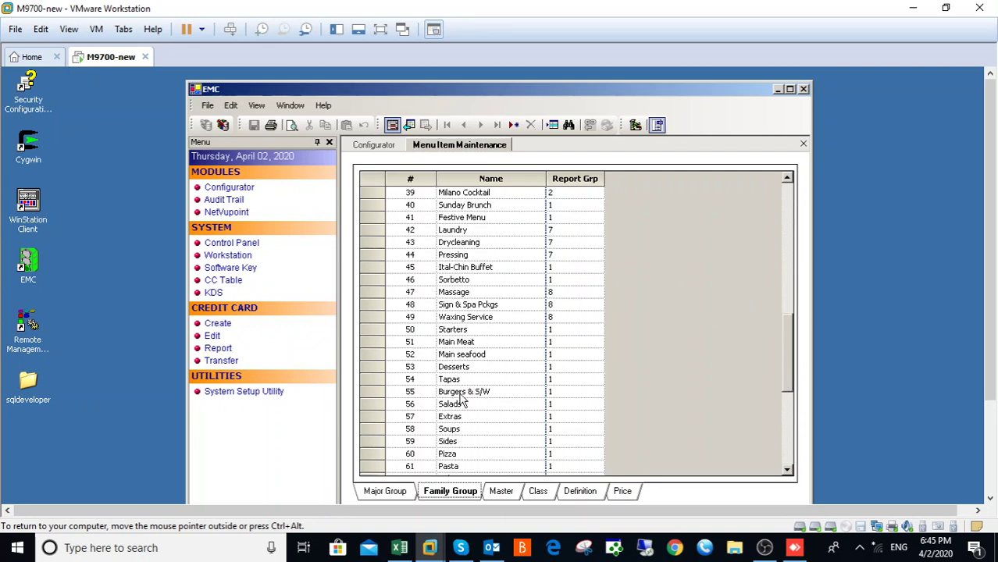
pyautogui.click(362, 403)
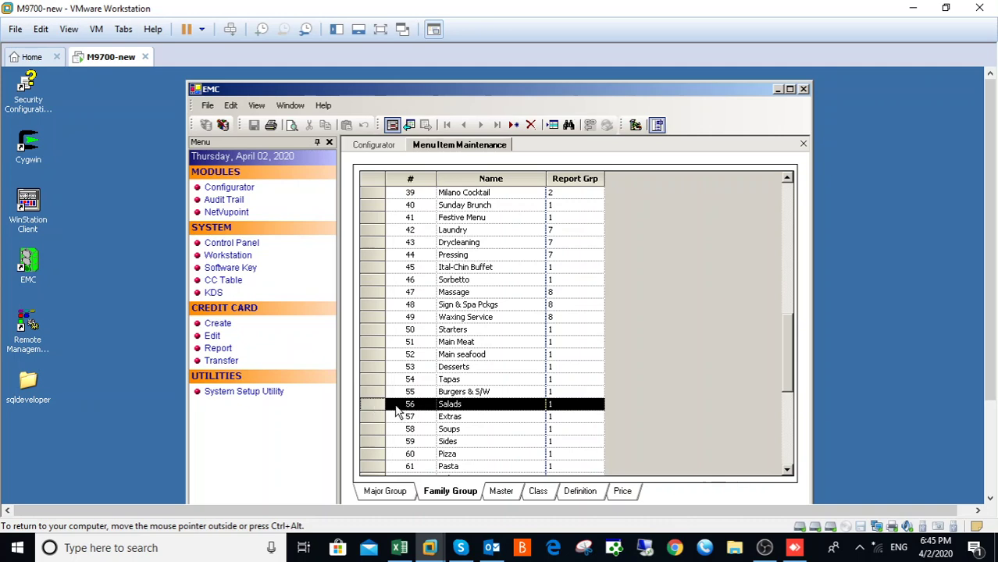
# Step: On the Master list, search the Family Group field for salad to reach the Ensaladas items
pyautogui.click(500, 492)
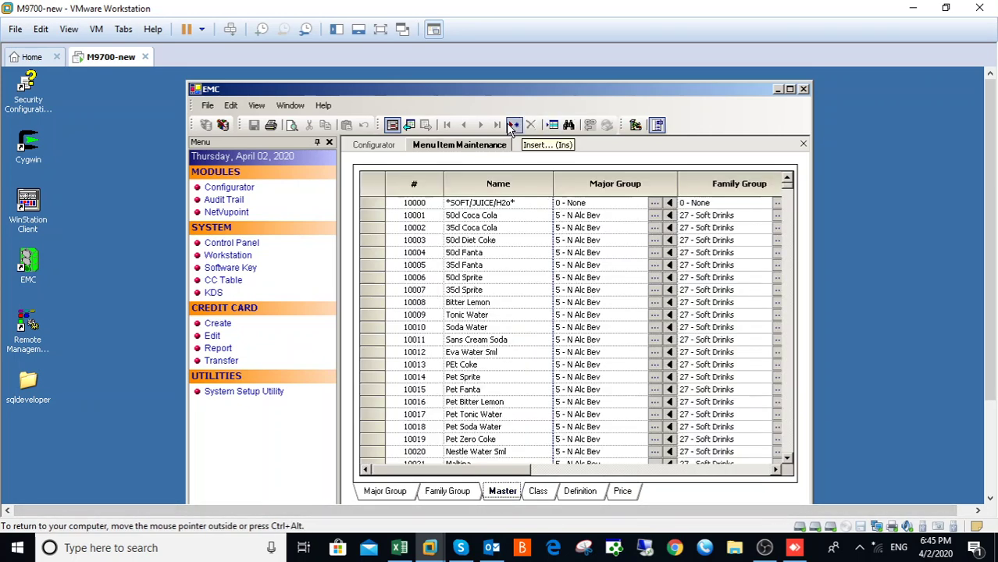
pyautogui.click(568, 128)
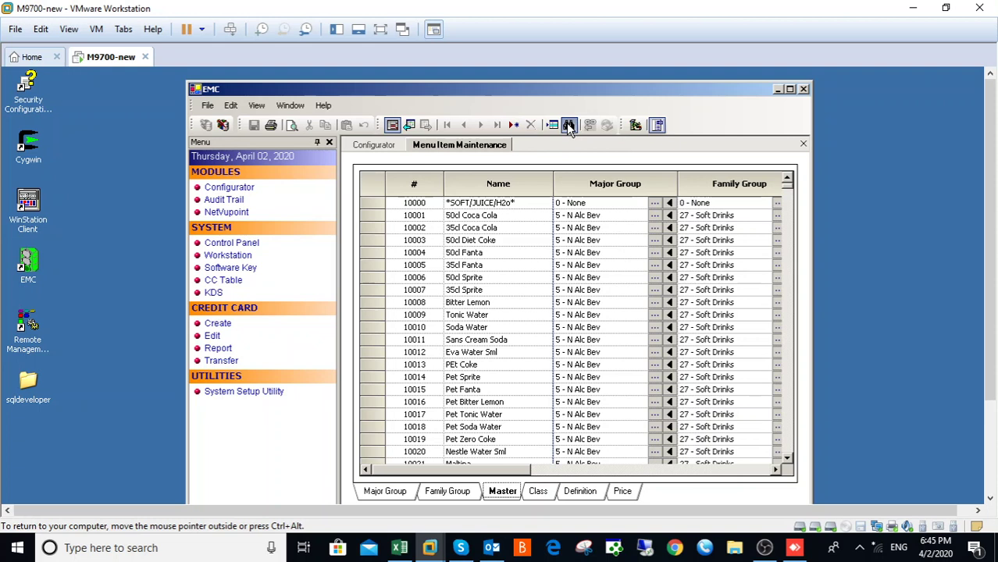
pyautogui.click(320, 226)
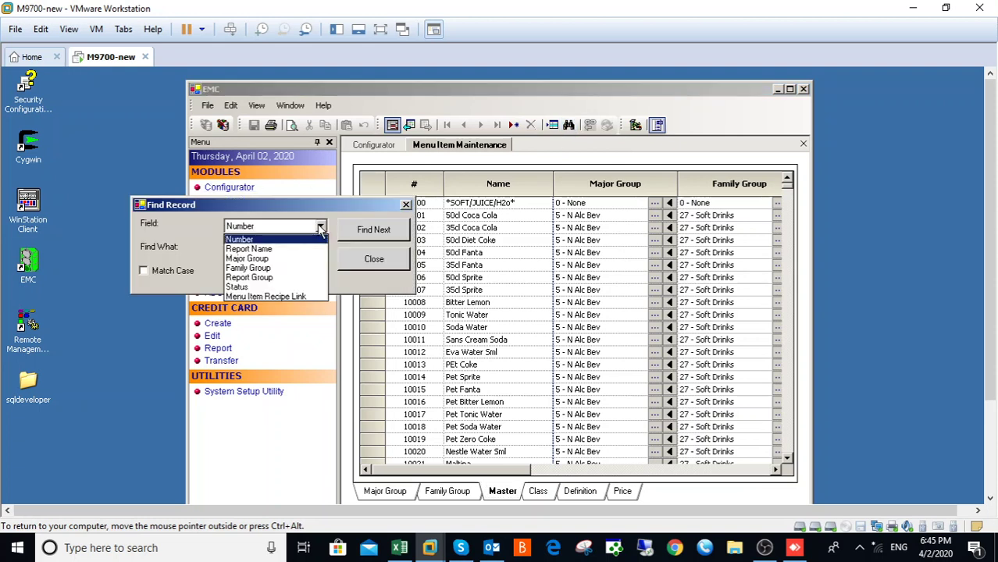
pyautogui.click(248, 267)
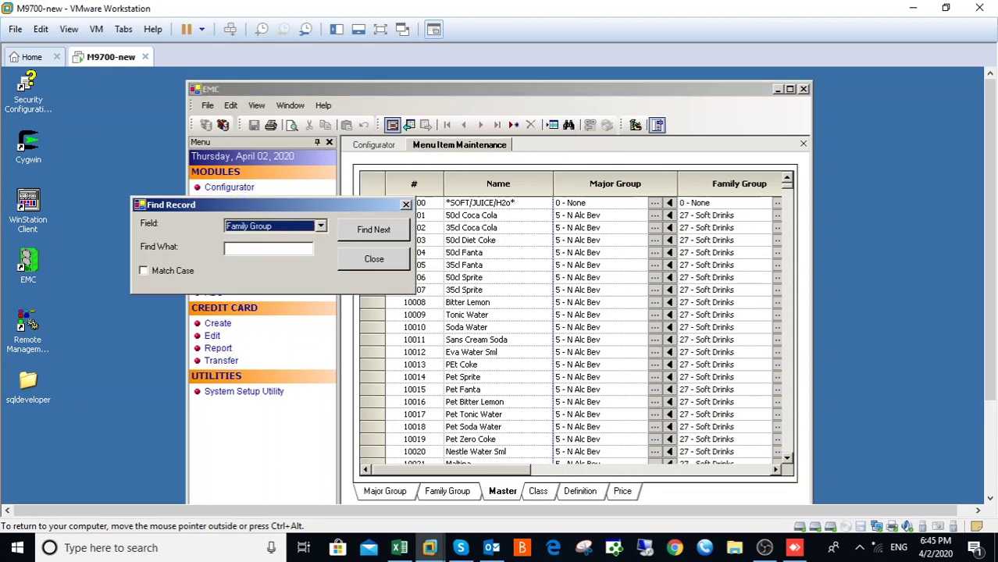
pyautogui.press('Tab')
pyautogui.write('s')
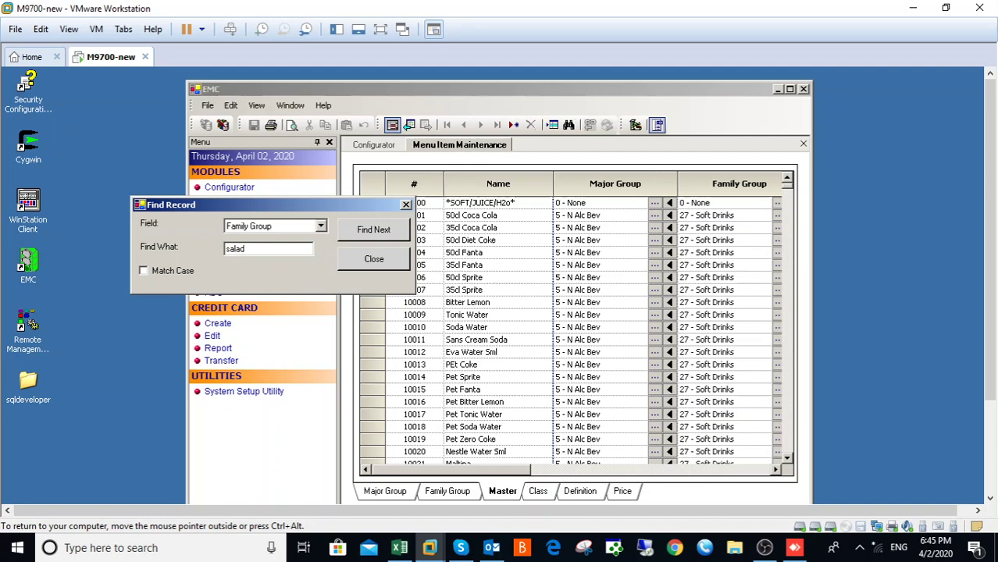
pyautogui.click(372, 230)
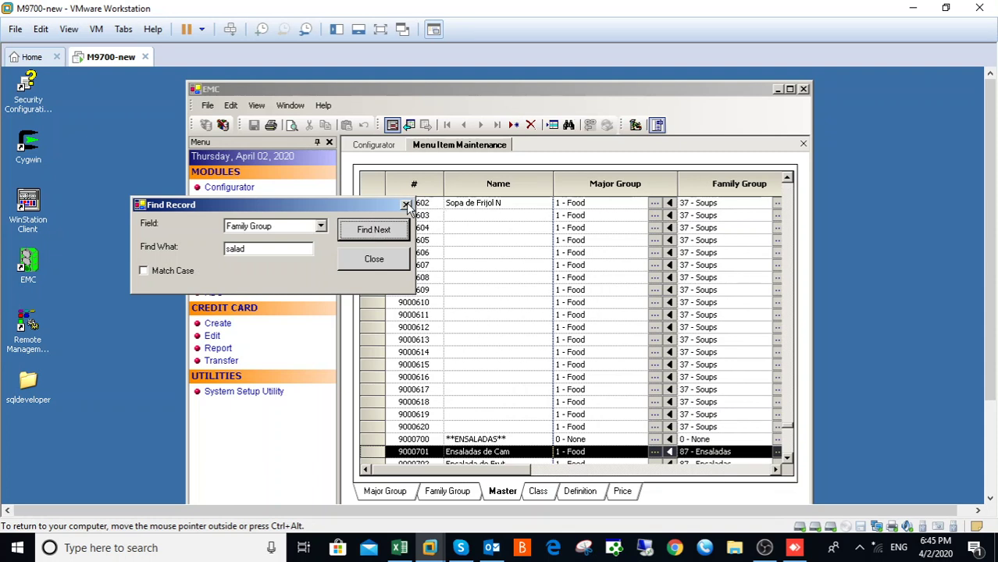
pyautogui.click(406, 205)
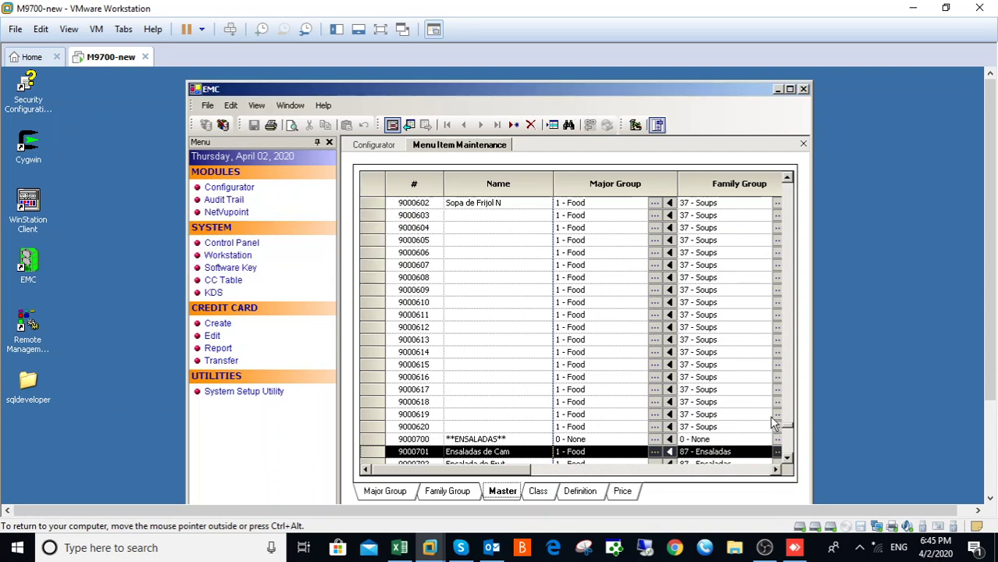
# Step: Scroll past the salad items to the empty rows and start a new master record
pyautogui.click(787, 459)
pyautogui.click(786, 459)
pyautogui.click(787, 459)
pyautogui.click(787, 459)
pyautogui.click(787, 459)
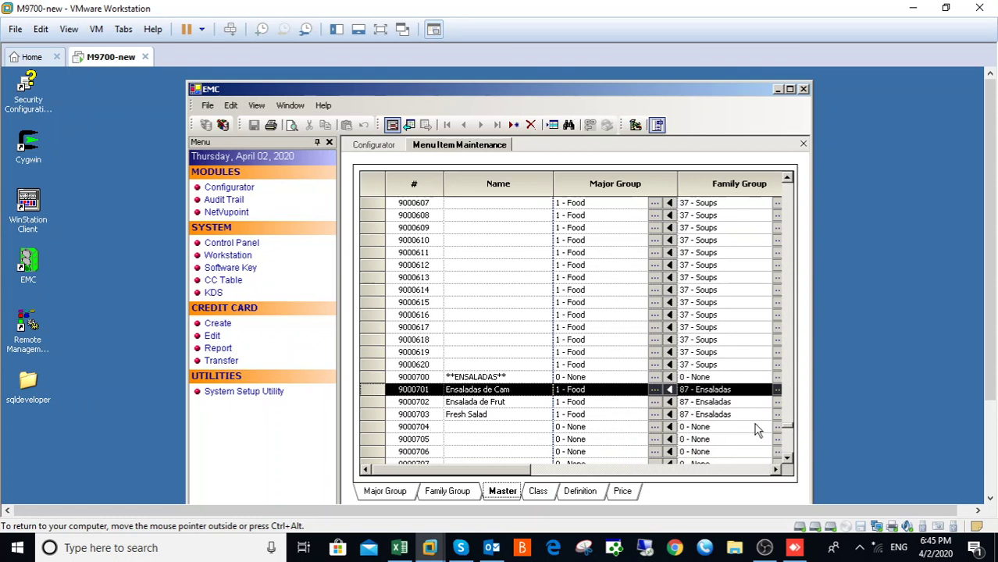
pyautogui.click(787, 459)
pyautogui.click(787, 459)
pyautogui.click(787, 460)
pyautogui.click(787, 459)
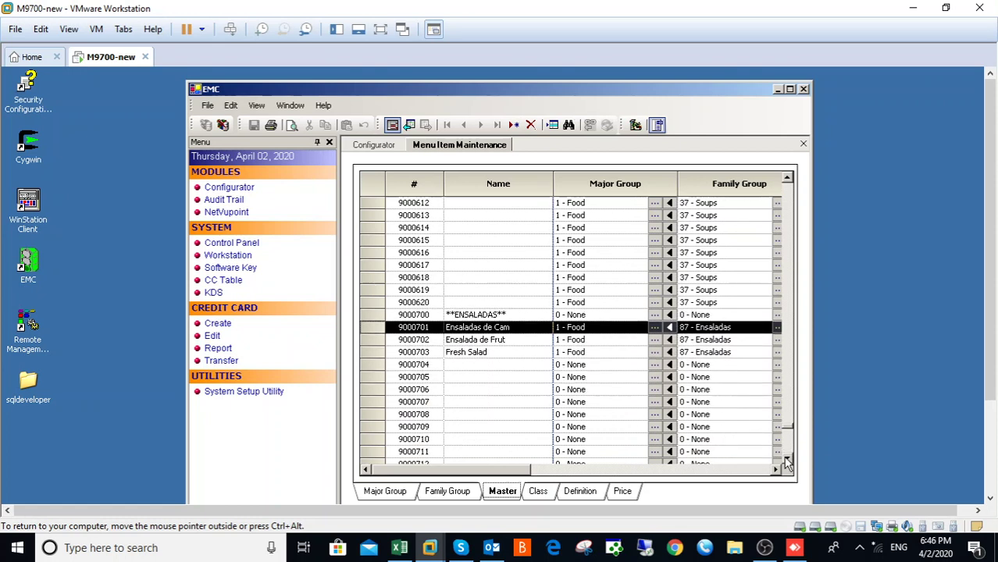
pyautogui.click(786, 459)
pyautogui.click(787, 459)
pyautogui.click(787, 459)
pyautogui.click(787, 459)
pyautogui.click(787, 459)
pyautogui.click(787, 459)
pyautogui.click(787, 459)
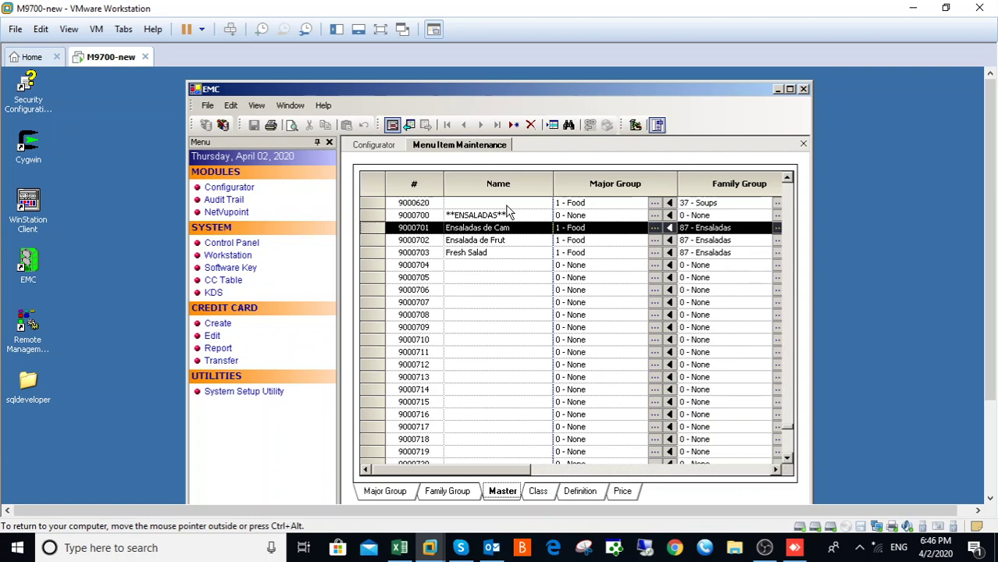
pyautogui.click(513, 125)
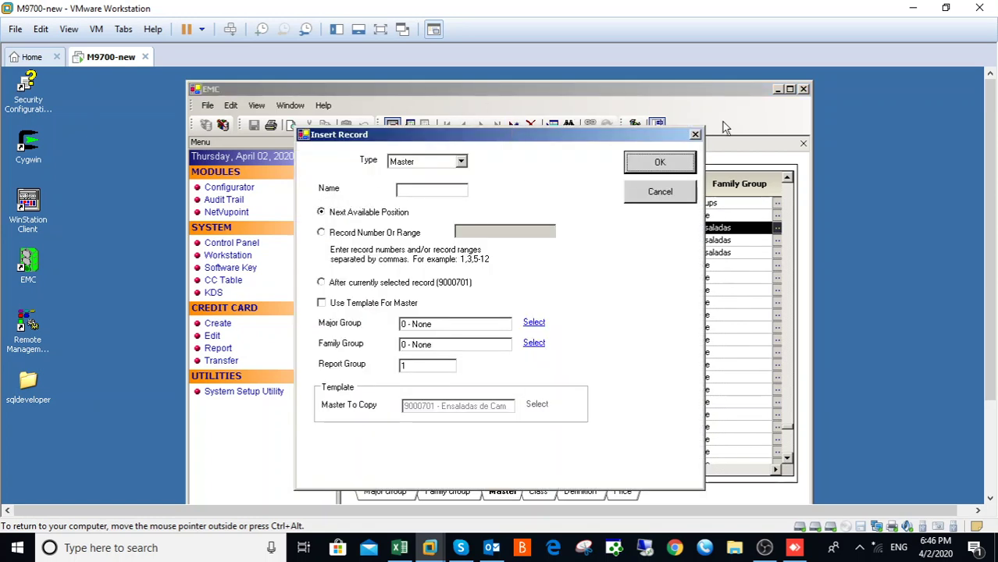
# Step: Place the new master record after 9000701 and name it 'Greek Salad'
pyautogui.click(696, 136)
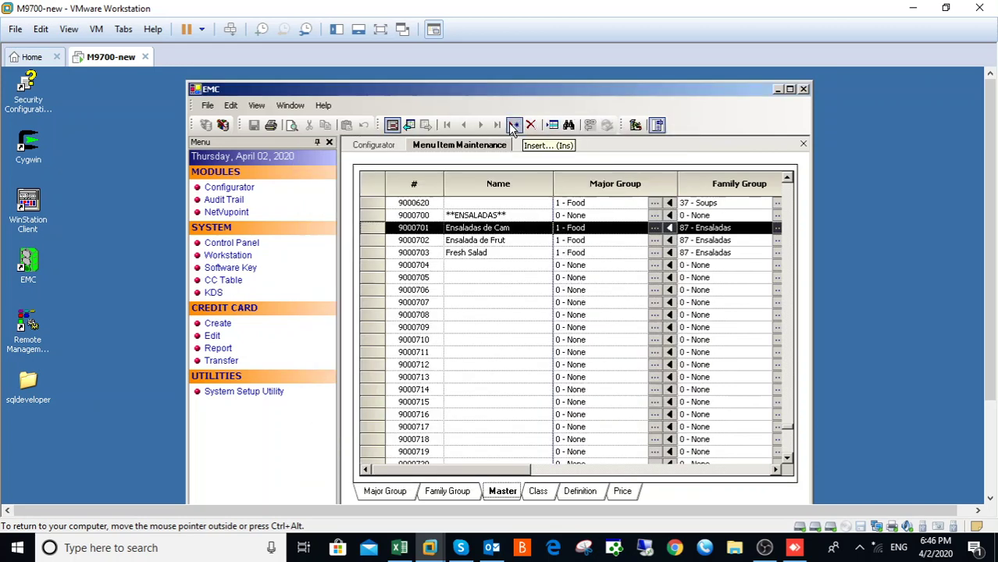
pyautogui.click(513, 126)
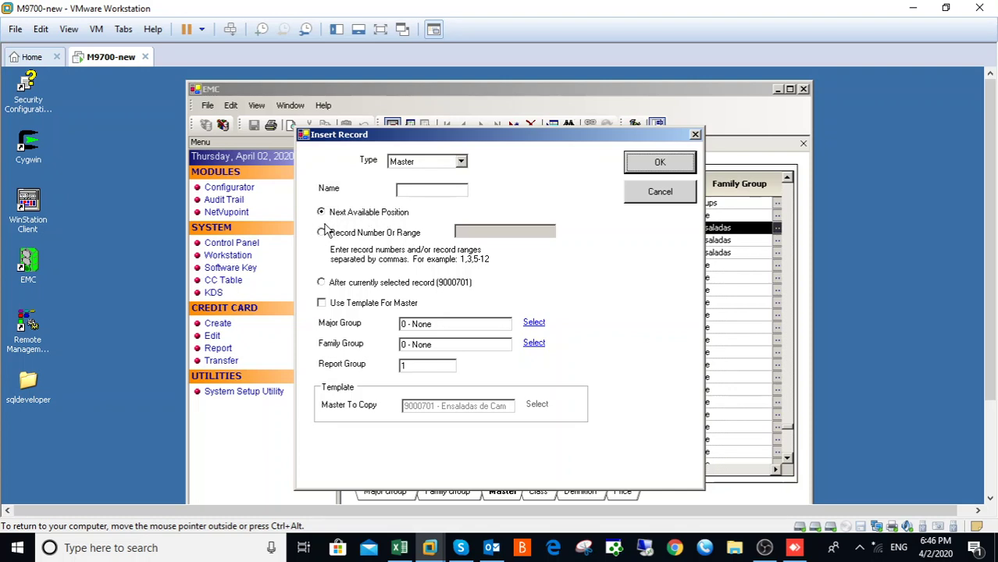
pyautogui.click(321, 283)
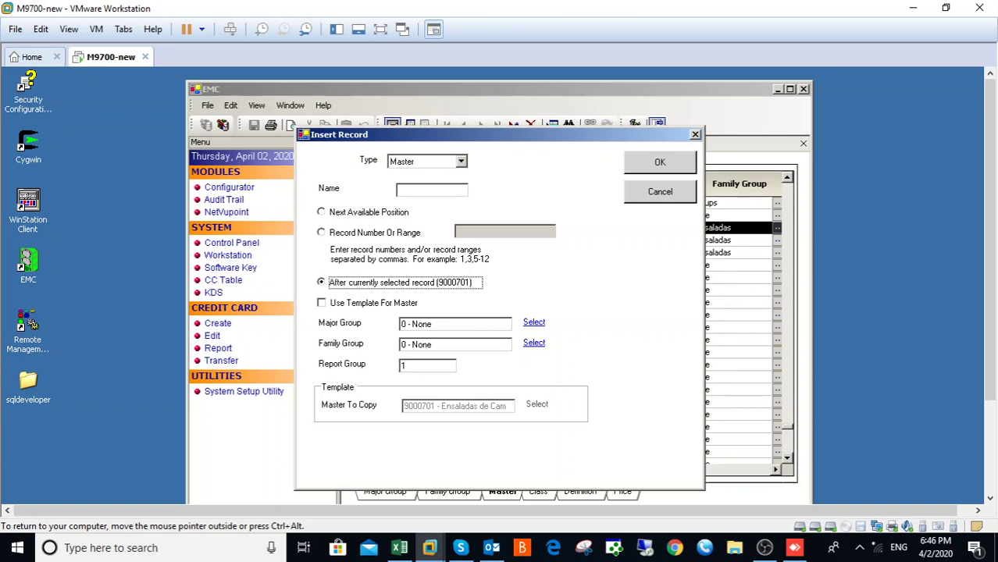
pyautogui.click(431, 189)
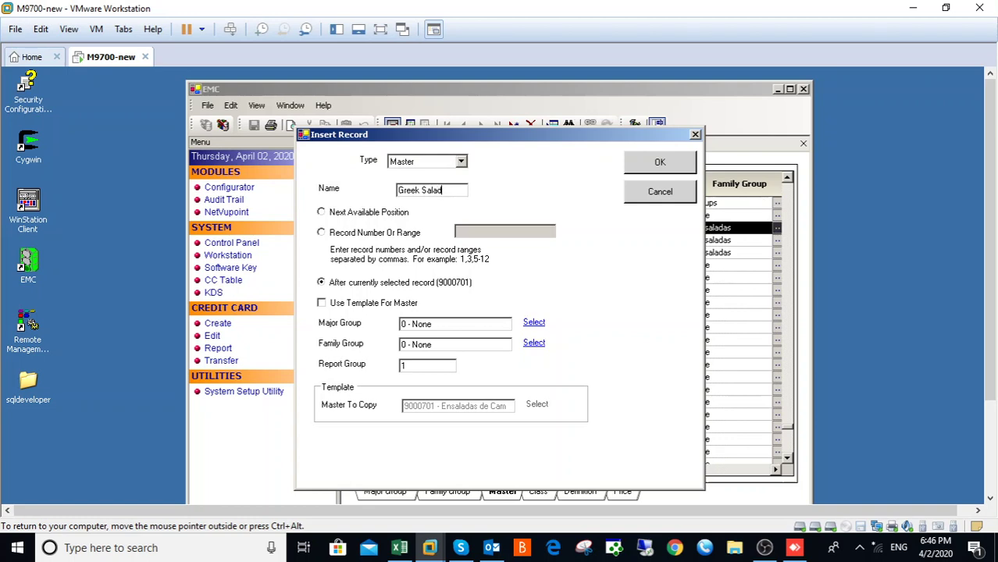
# Step: Assign Major Group 1 - Food and Family Group 56 - Salads, then create the record
pyautogui.click(534, 322)
pyautogui.click(445, 247)
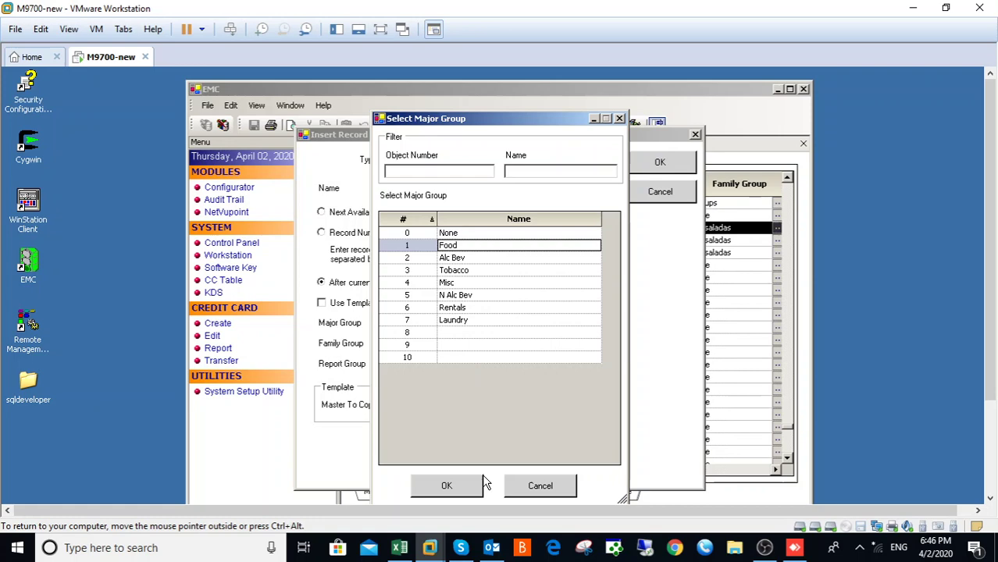
pyautogui.click(446, 486)
pyautogui.click(534, 344)
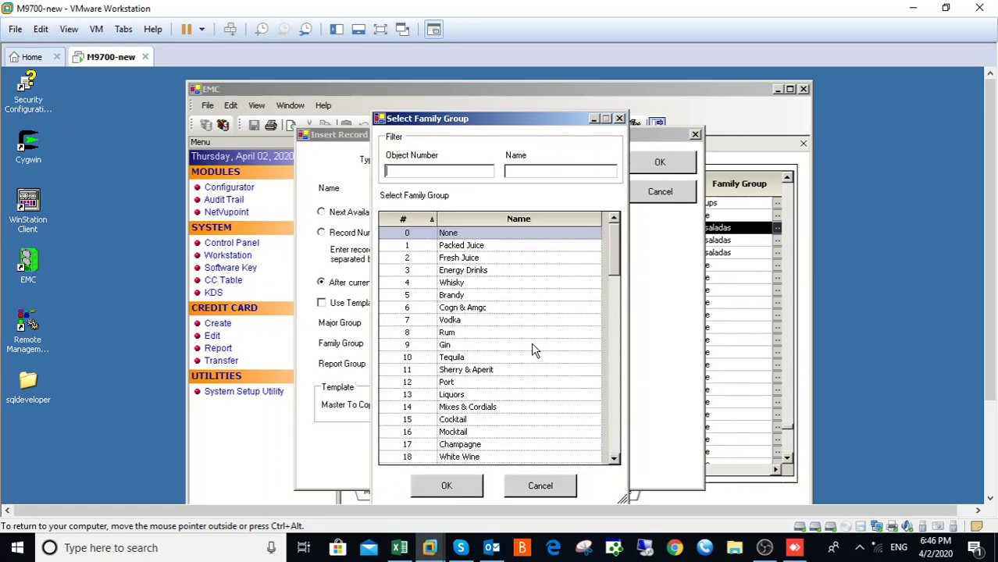
pyautogui.click(614, 445)
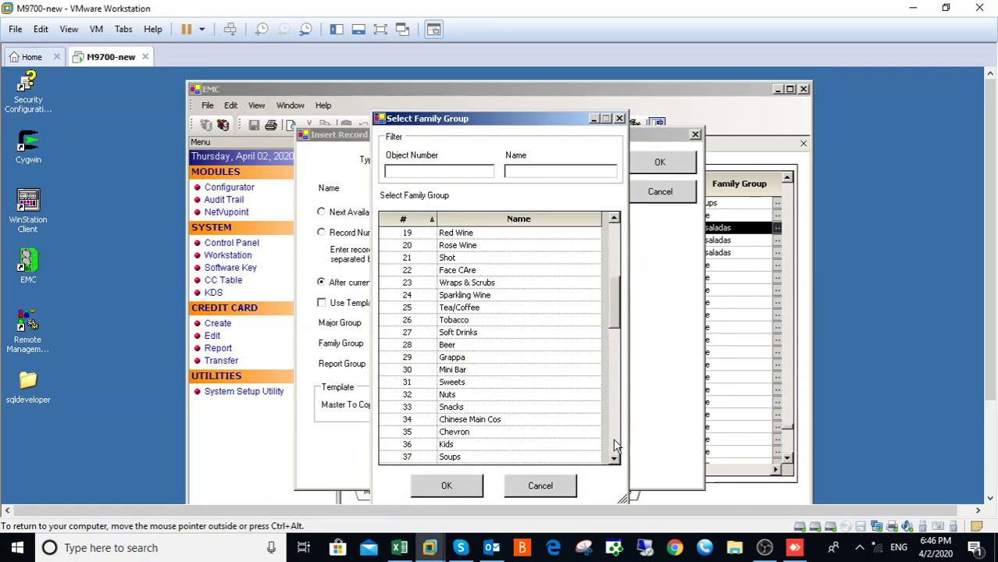
pyautogui.click(613, 438)
pyautogui.click(470, 458)
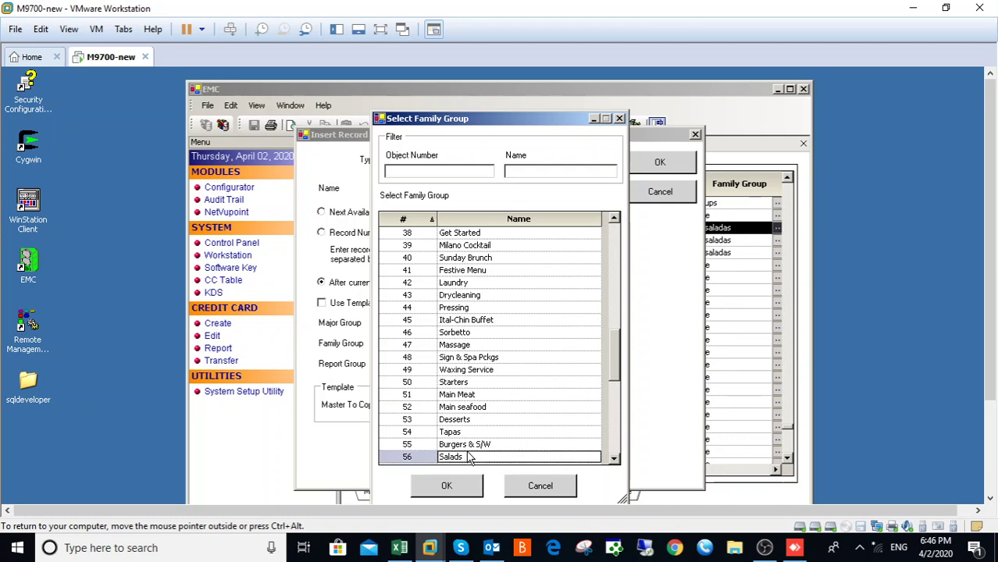
pyautogui.click(446, 486)
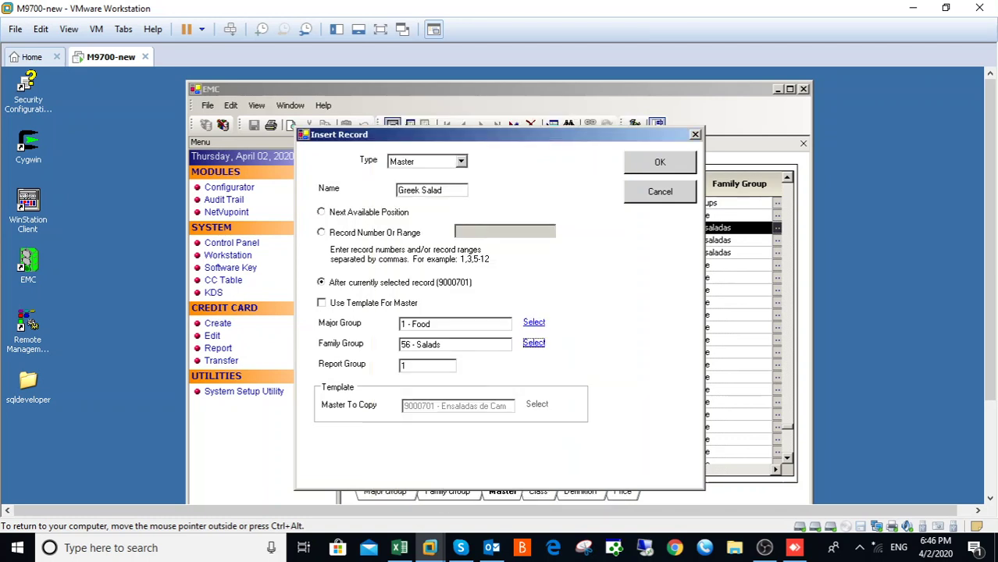
pyautogui.click(660, 163)
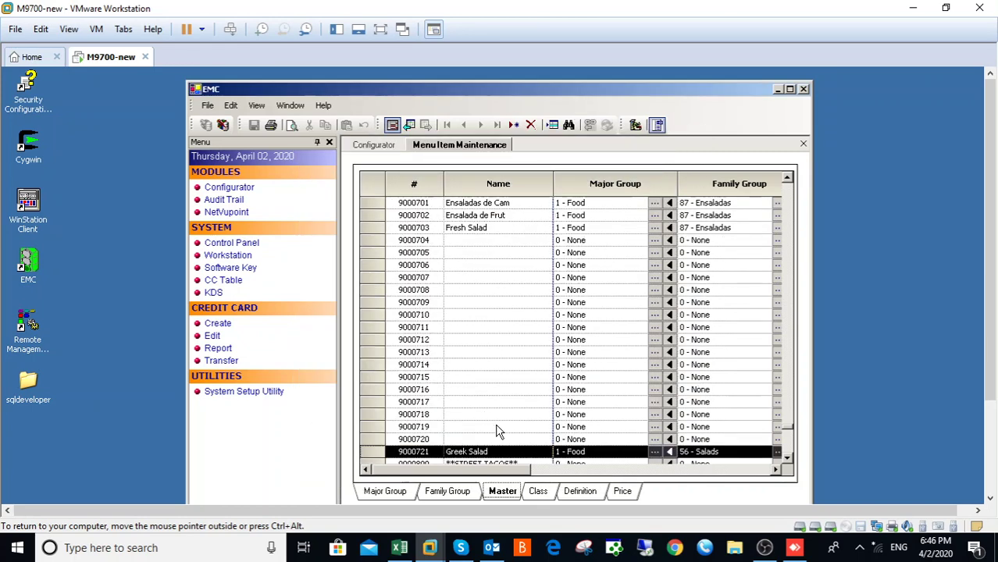
pyautogui.click(615, 470)
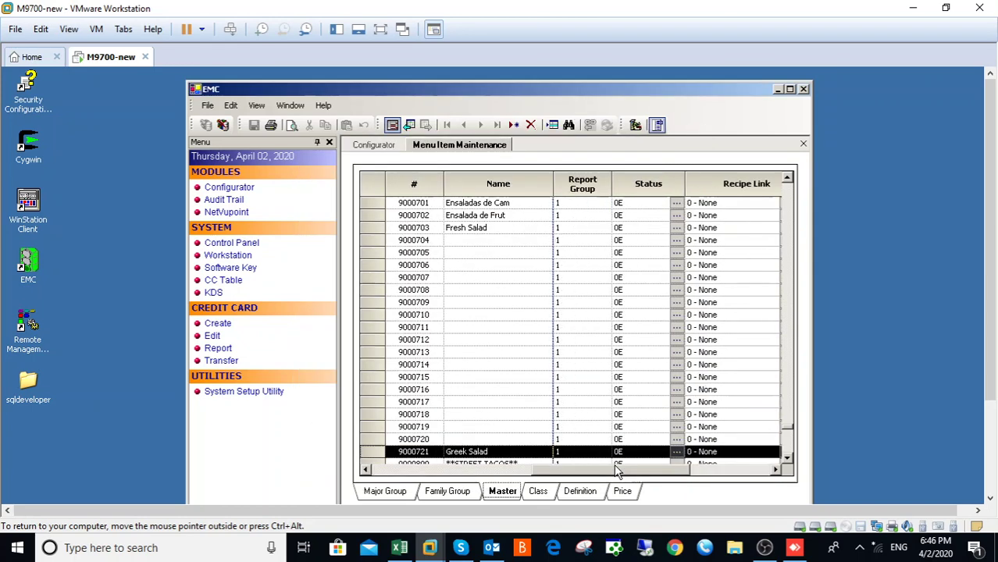
pyautogui.click(452, 470)
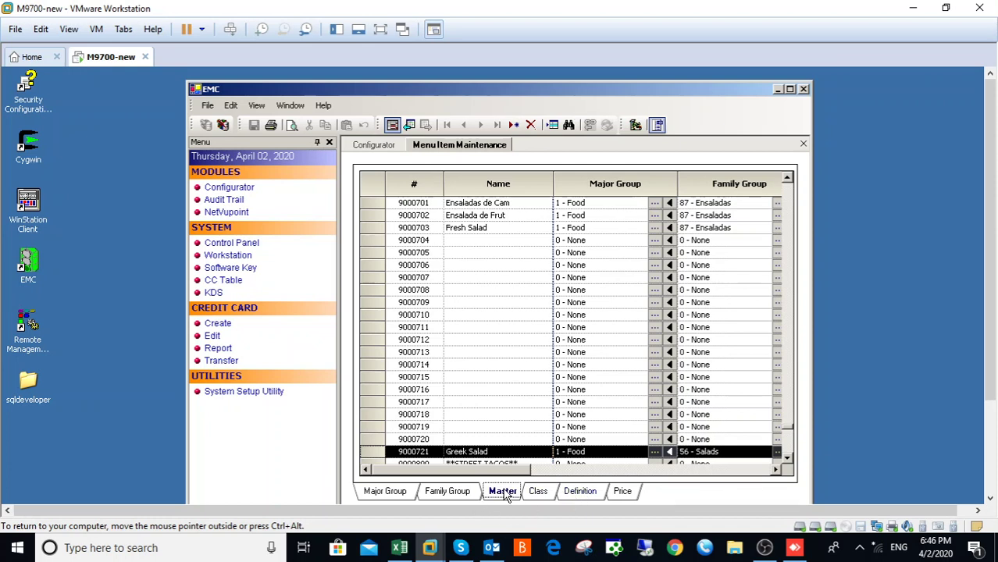
# Step: Insert a Greek Salad definition for all revenue centers with price records defaulting to 1000
pyautogui.click(512, 125)
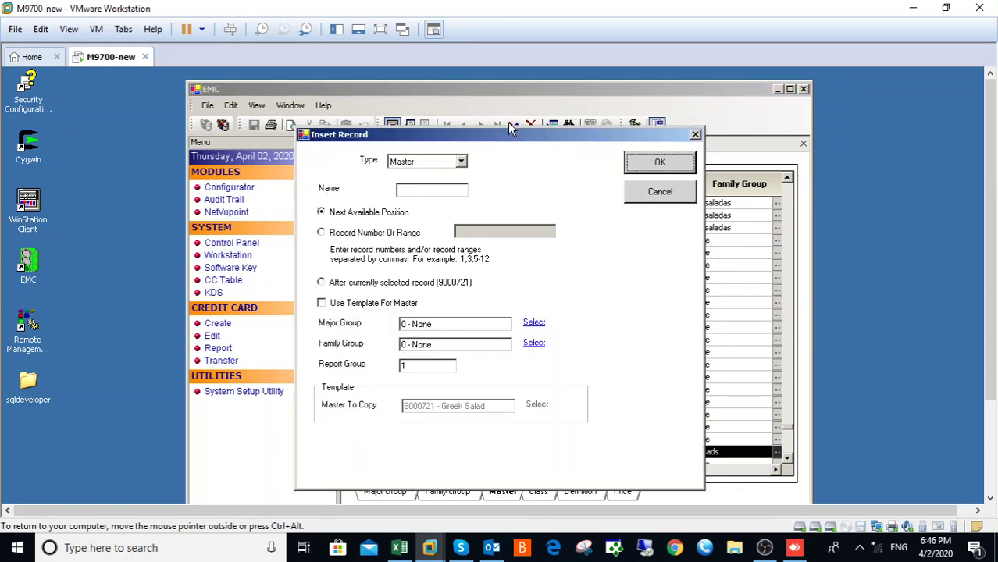
pyautogui.click(460, 163)
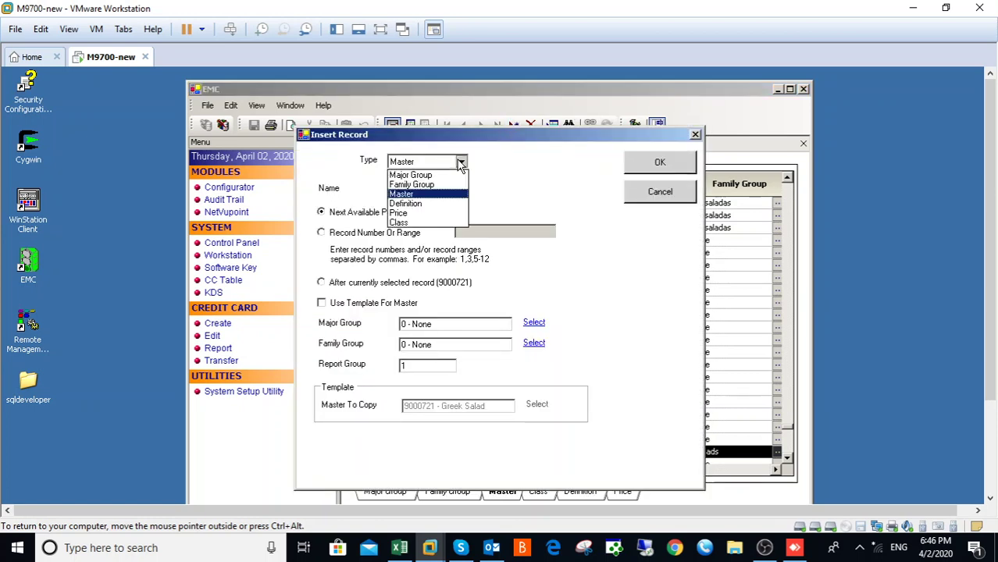
pyautogui.click(414, 205)
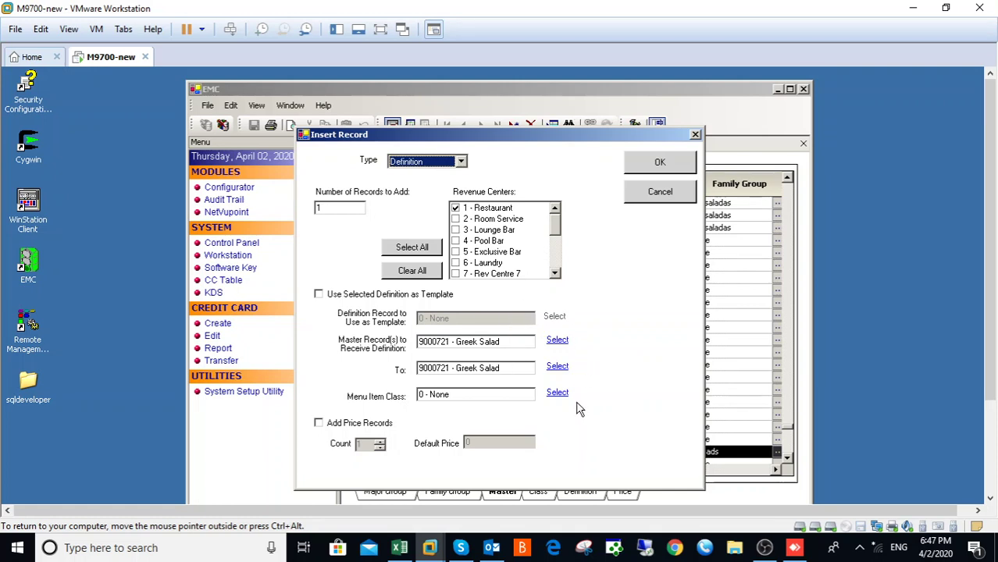
pyautogui.click(410, 249)
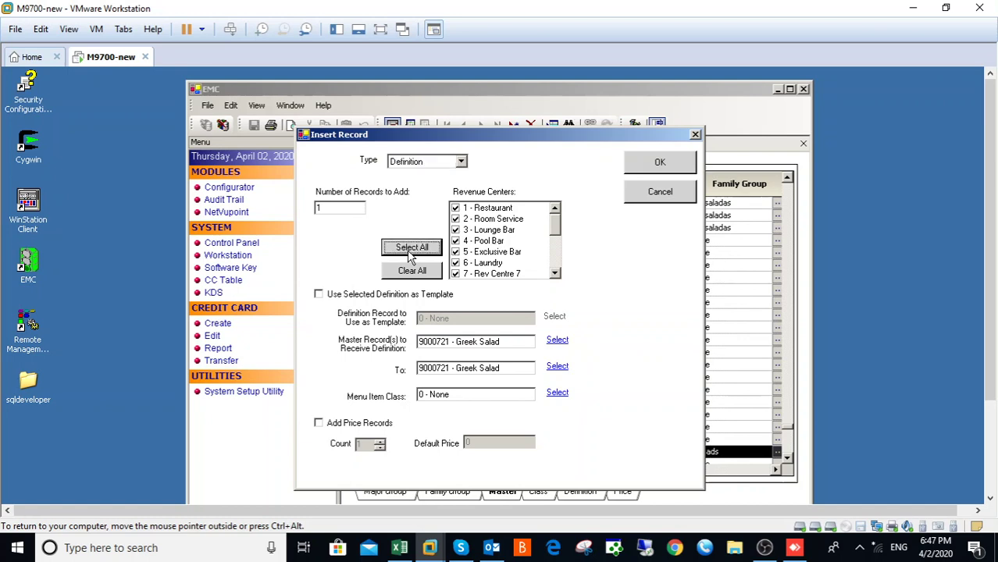
pyautogui.click(320, 423)
pyautogui.click(470, 443)
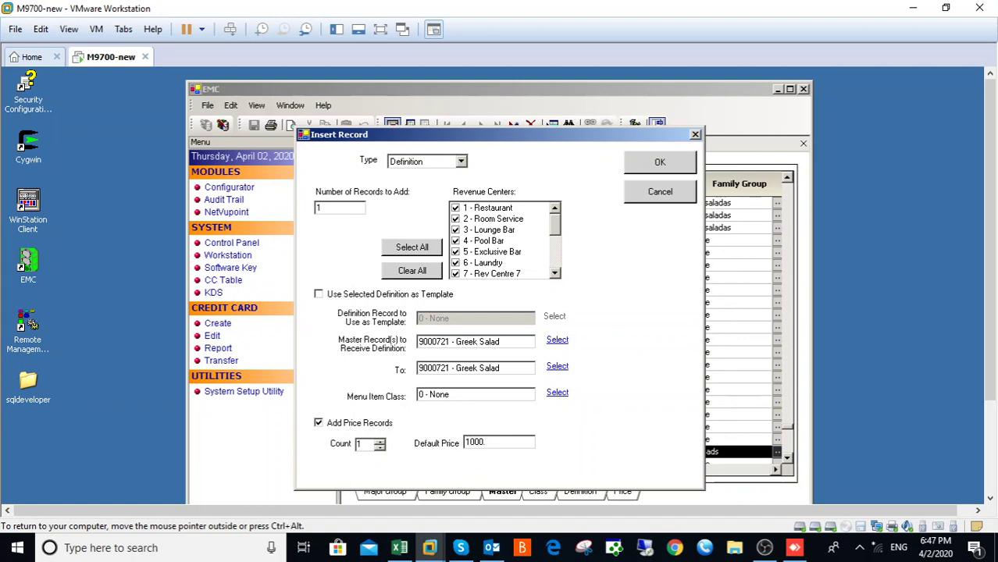
pyautogui.click(657, 162)
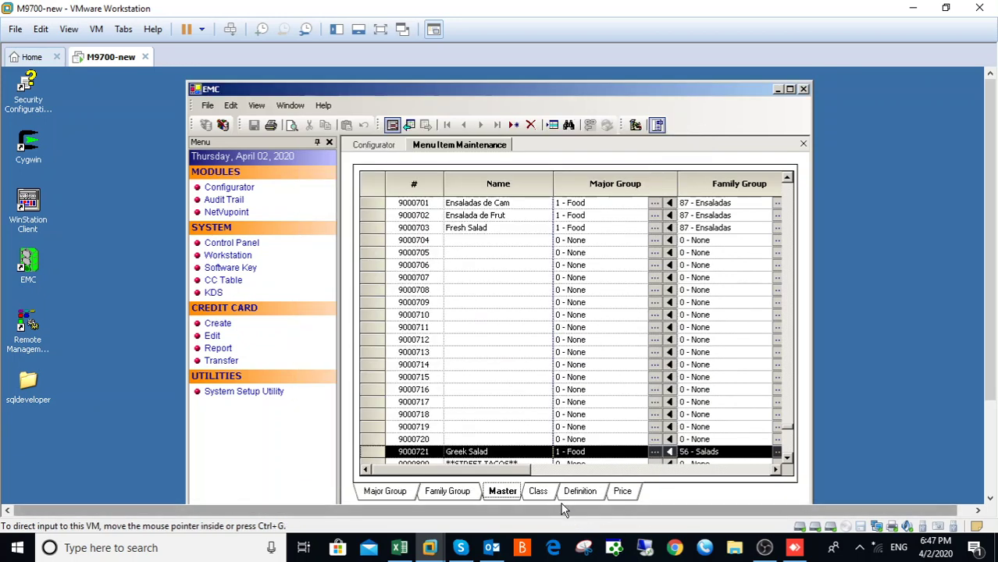
# Step: On the Definition tab, edit Greek Salad's main level and sub level links
pyautogui.click(581, 491)
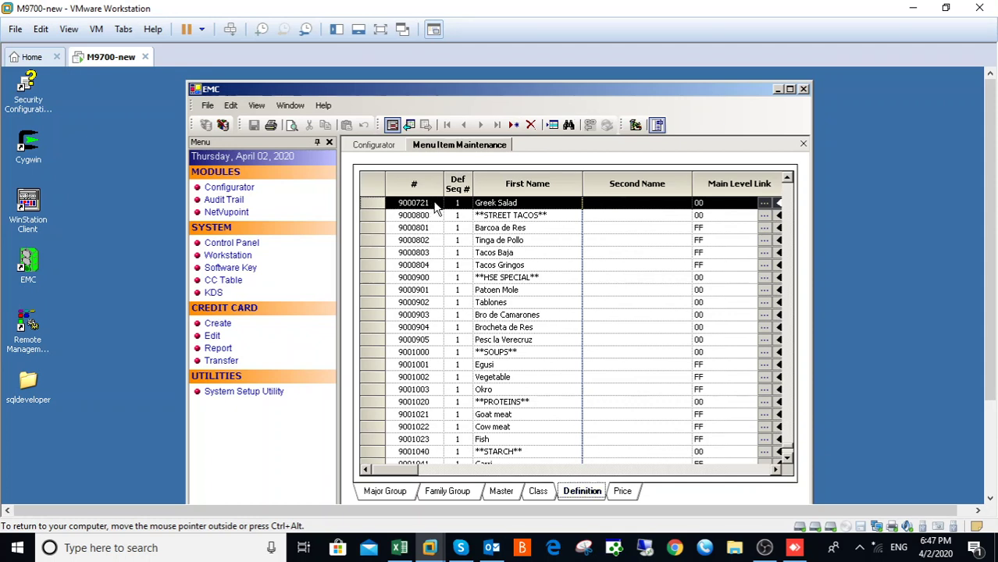
pyautogui.click(709, 204)
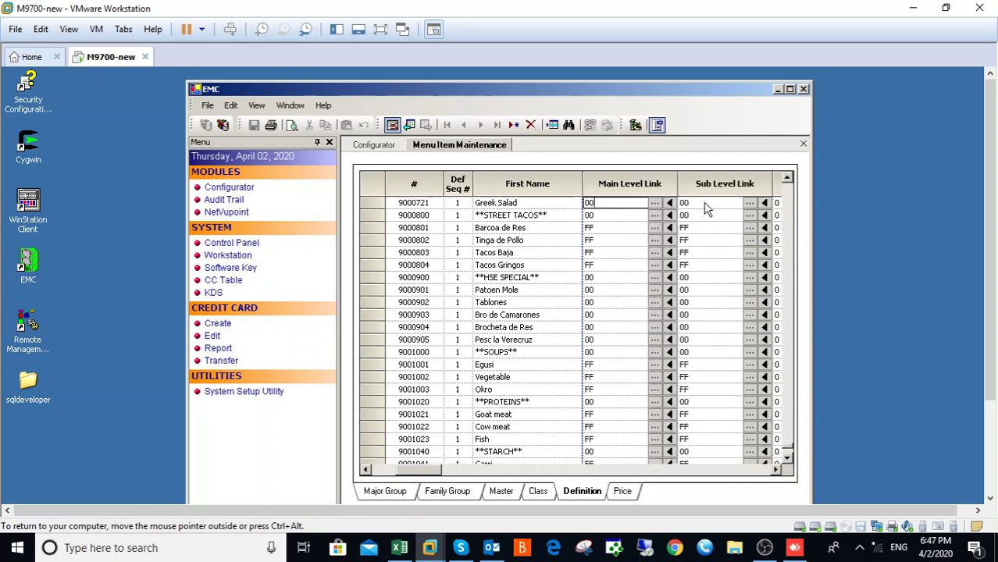
pyautogui.press('BackSpace')
pyautogui.press('BackSpace')
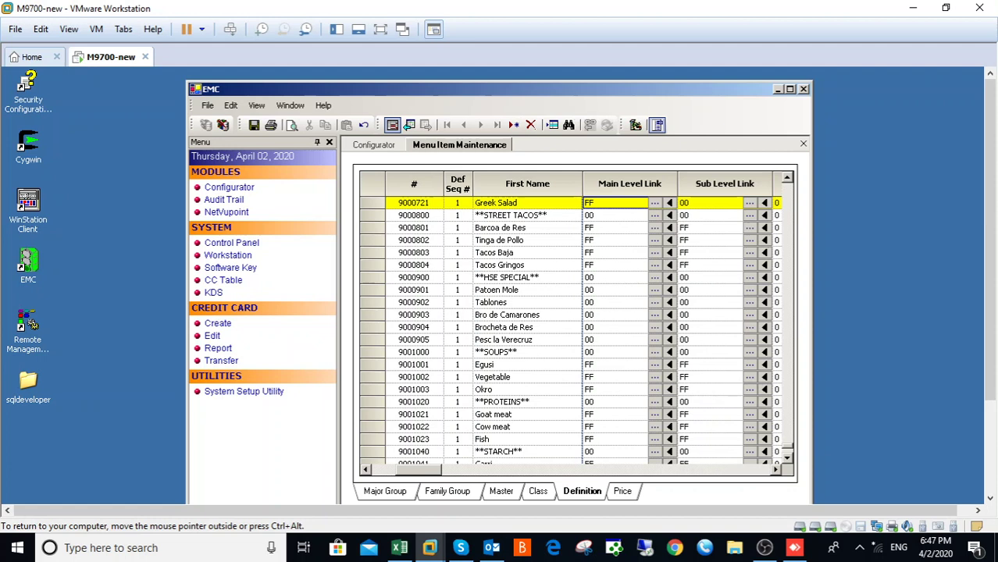
pyautogui.click(686, 204)
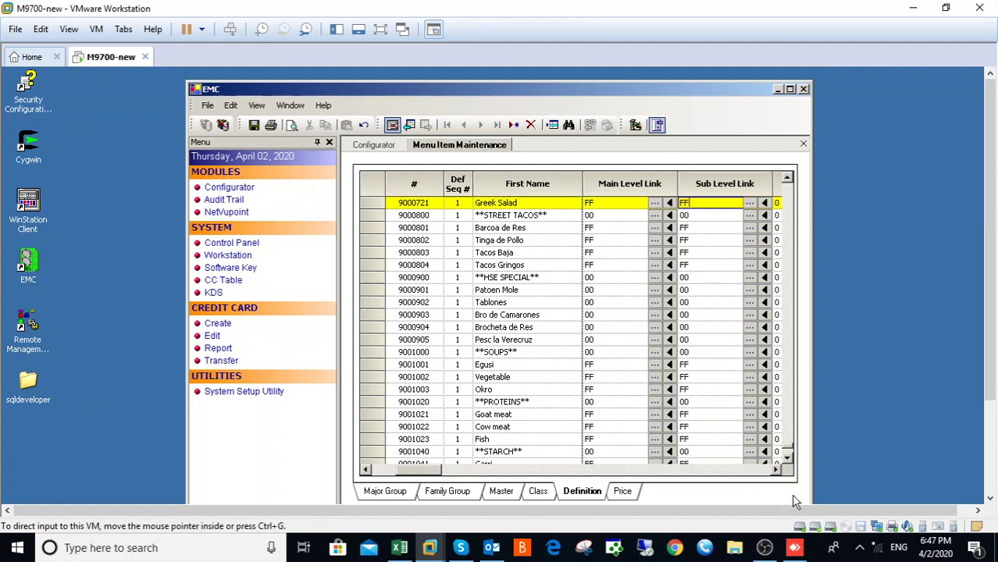
pyautogui.hscroll(1, 737, 328)
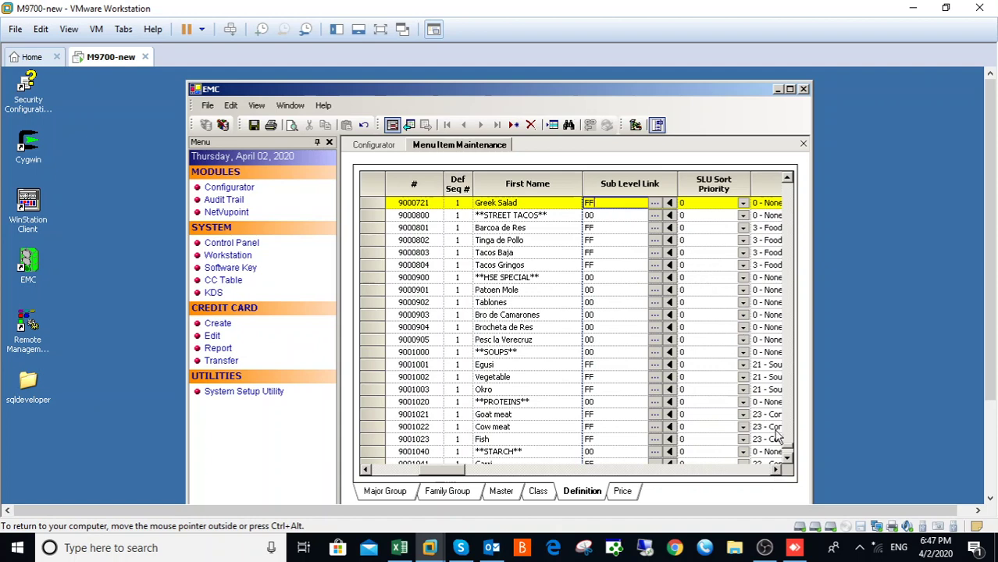
pyautogui.click(776, 469)
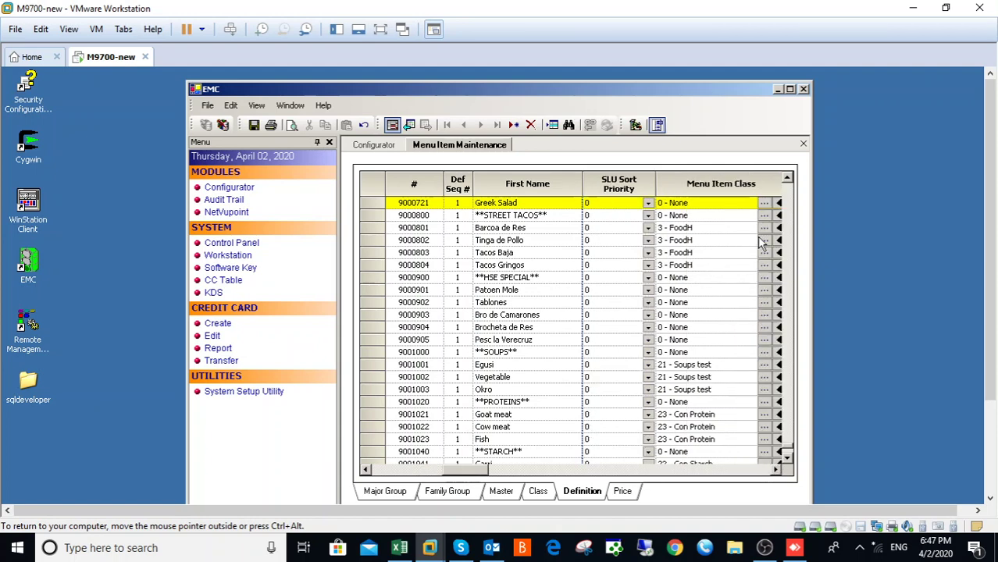
# Step: Set Greek Salad's menu item class to 3 - FoodH and scroll to its SLU column
pyautogui.click(764, 203)
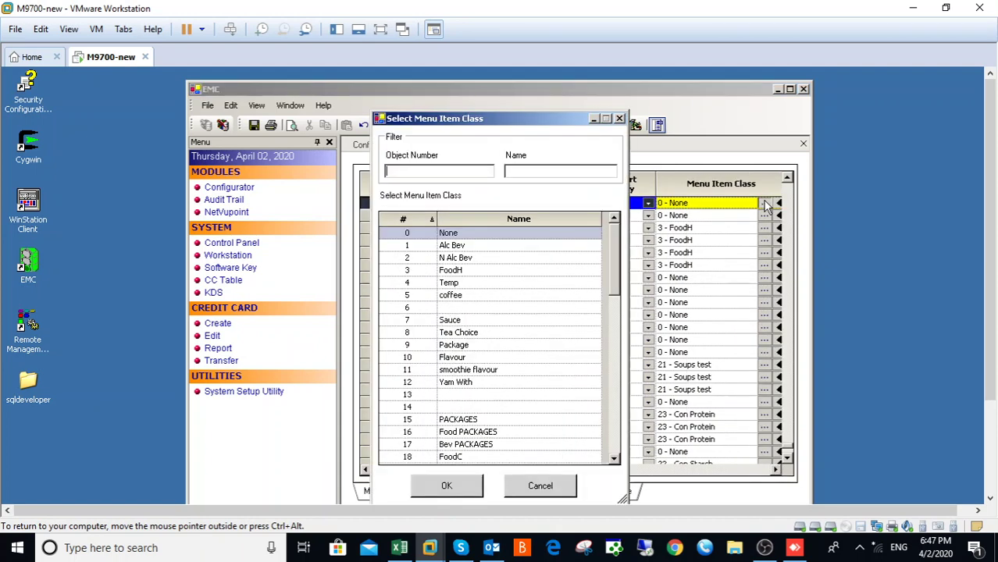
pyautogui.click(464, 273)
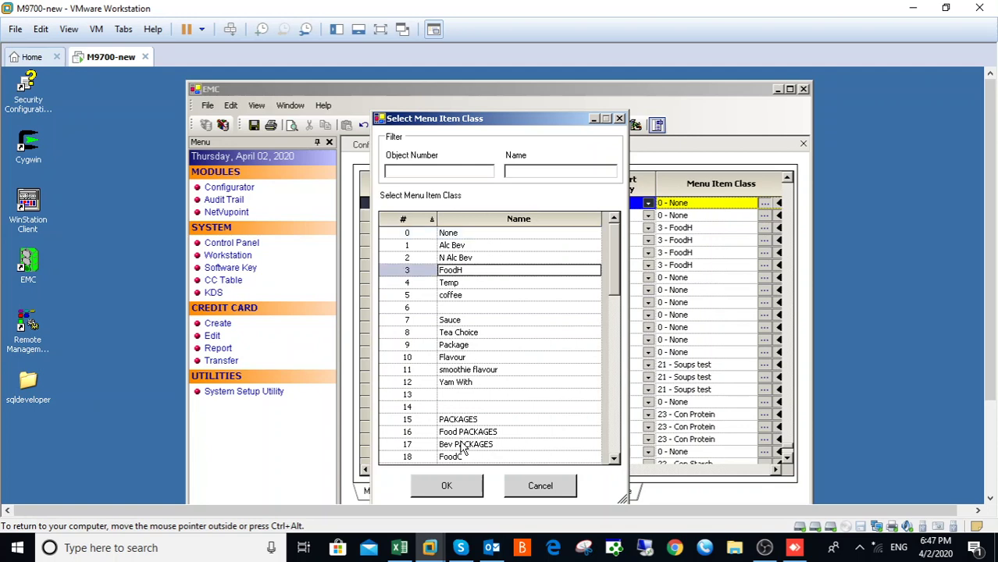
pyautogui.click(447, 486)
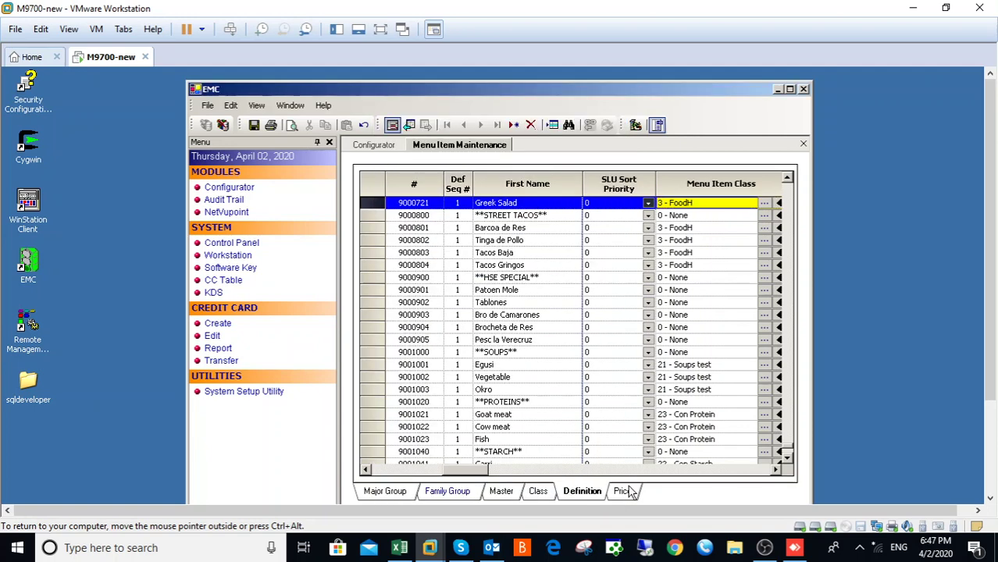
pyautogui.click(775, 469)
pyautogui.click(775, 469)
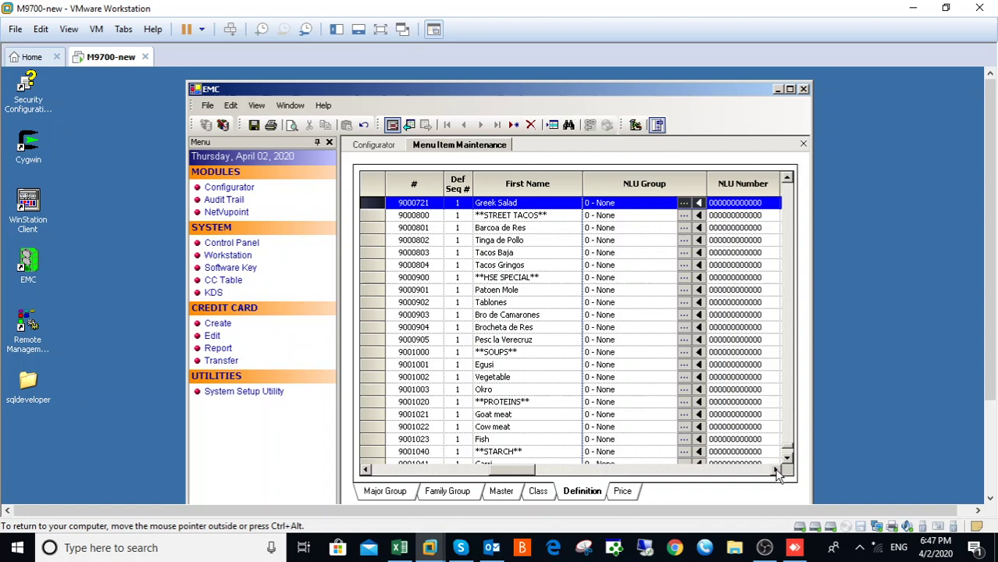
pyautogui.click(775, 469)
pyautogui.click(775, 469)
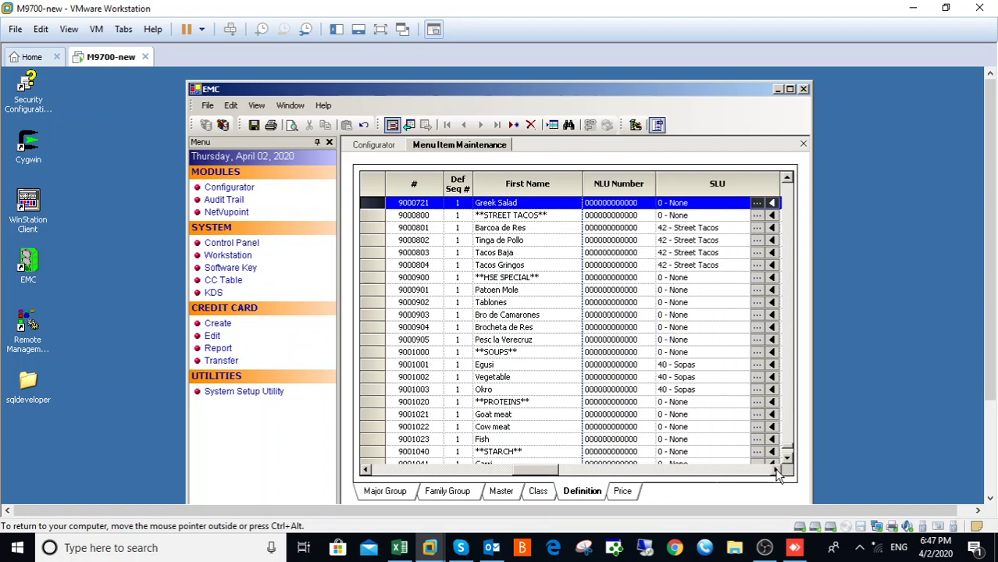
# Step: Filter SLUs by 'sa', assign 41 - Ensaladas to Greek Salad, and save
pyautogui.click(757, 203)
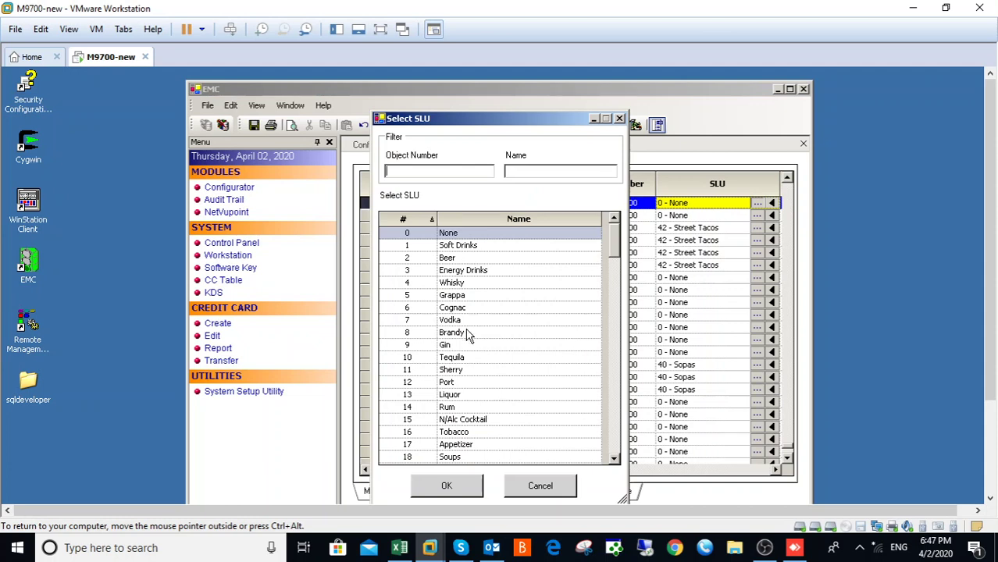
pyautogui.click(618, 447)
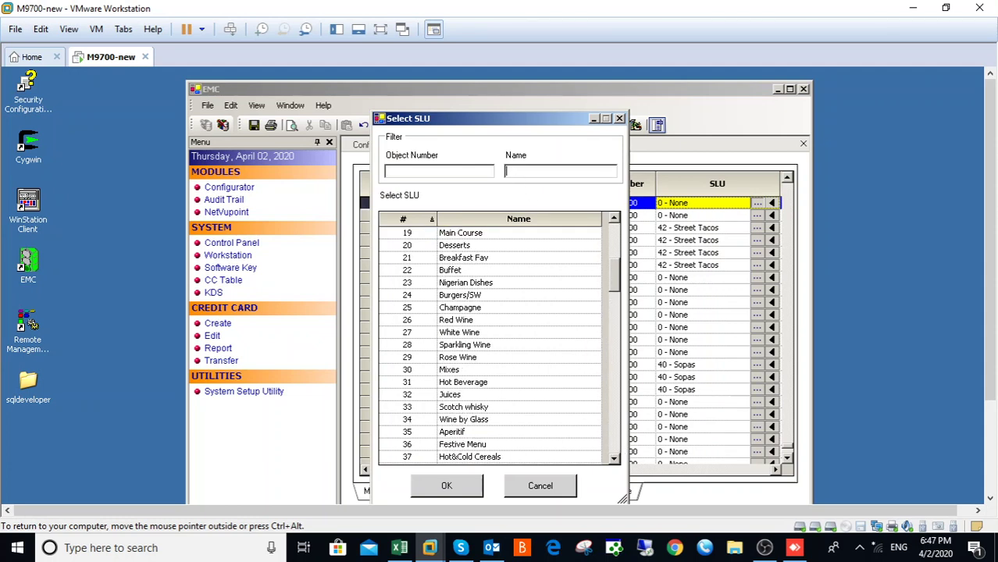
pyautogui.write('s')
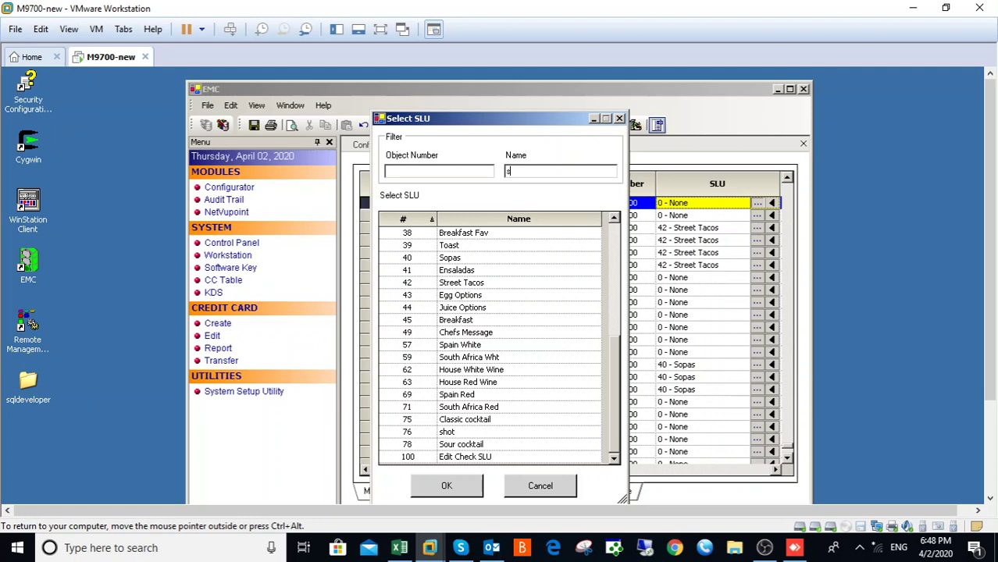
pyautogui.write('L')
pyautogui.press('BackSpace')
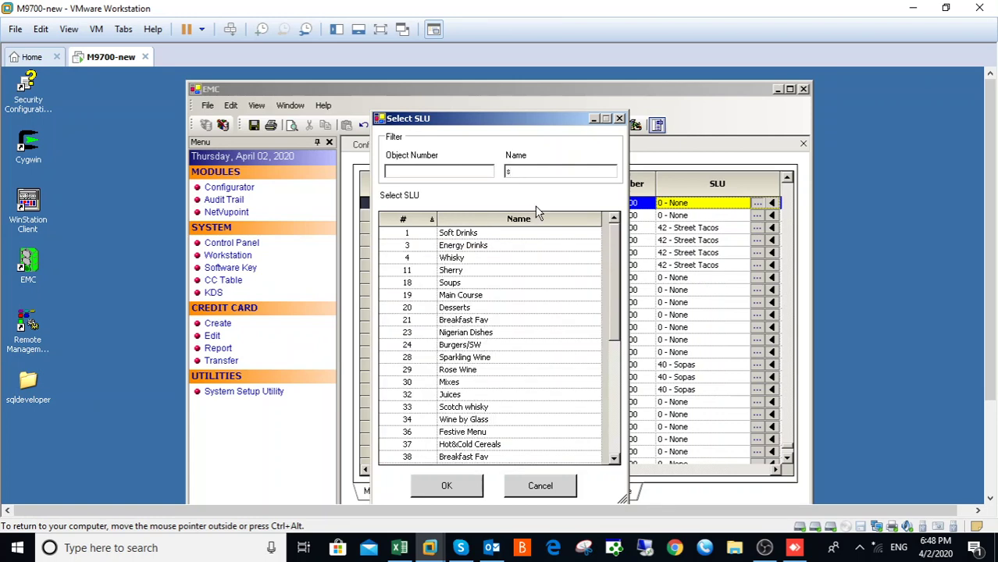
pyautogui.write('a')
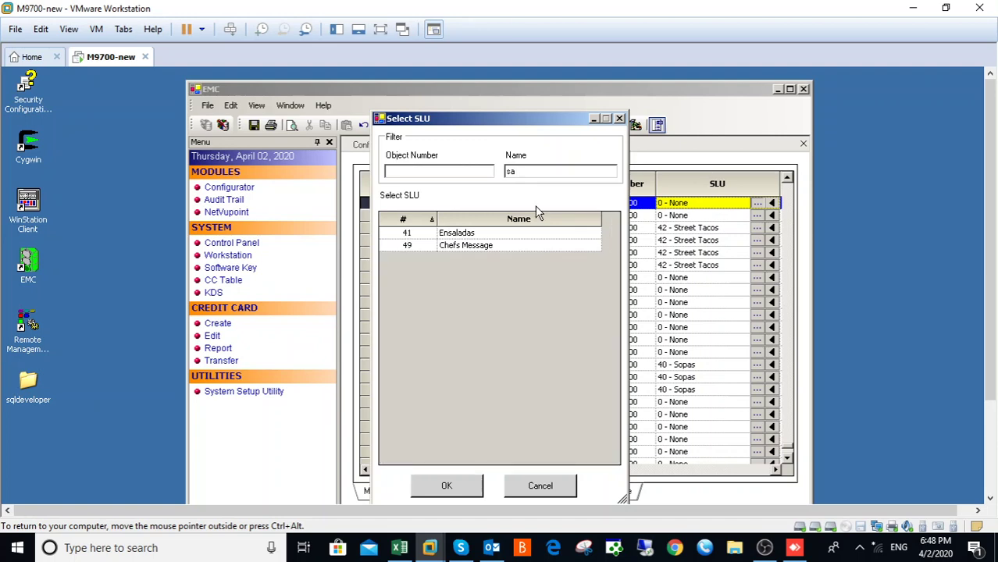
pyautogui.click(467, 236)
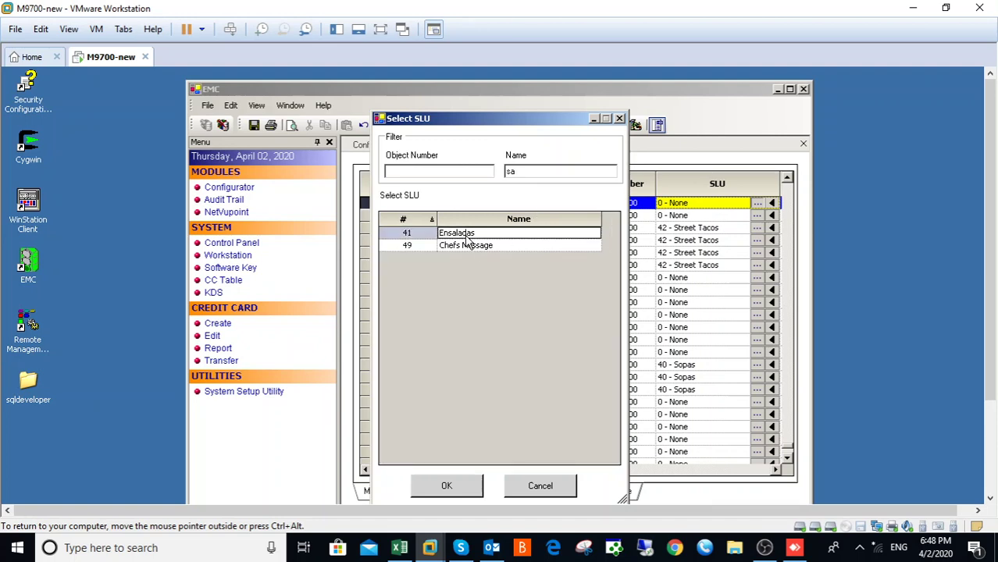
pyautogui.click(451, 486)
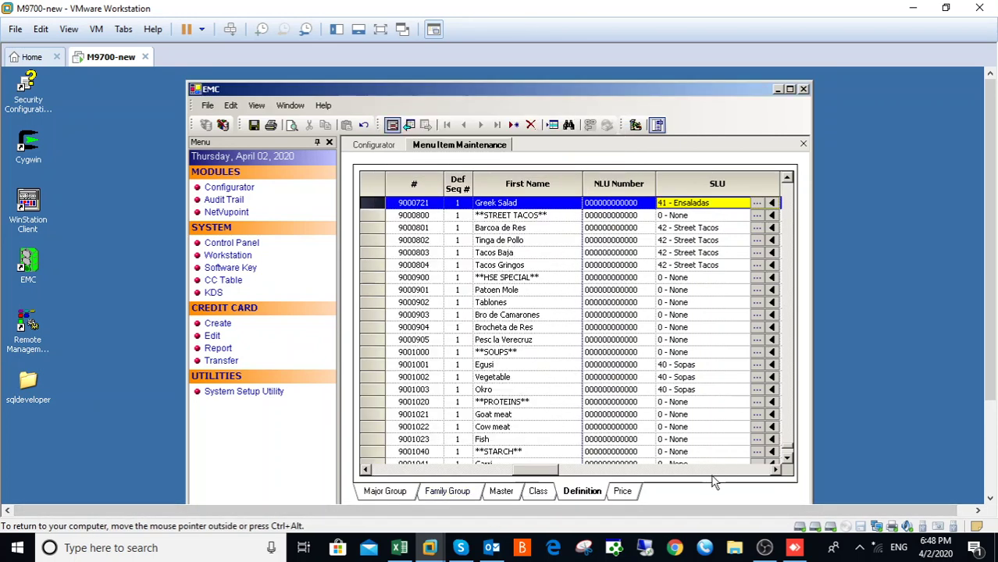
pyautogui.click(720, 470)
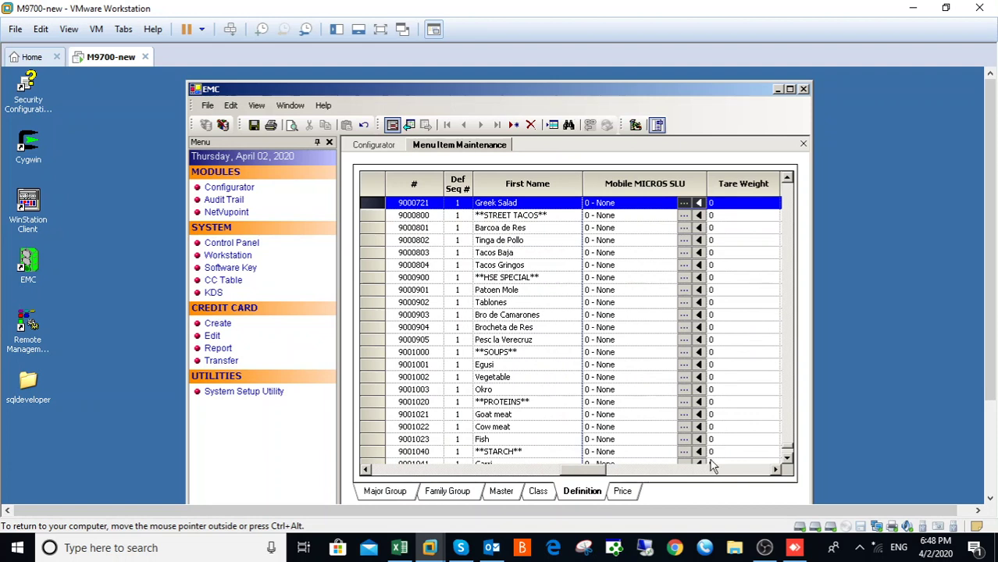
pyautogui.click(254, 126)
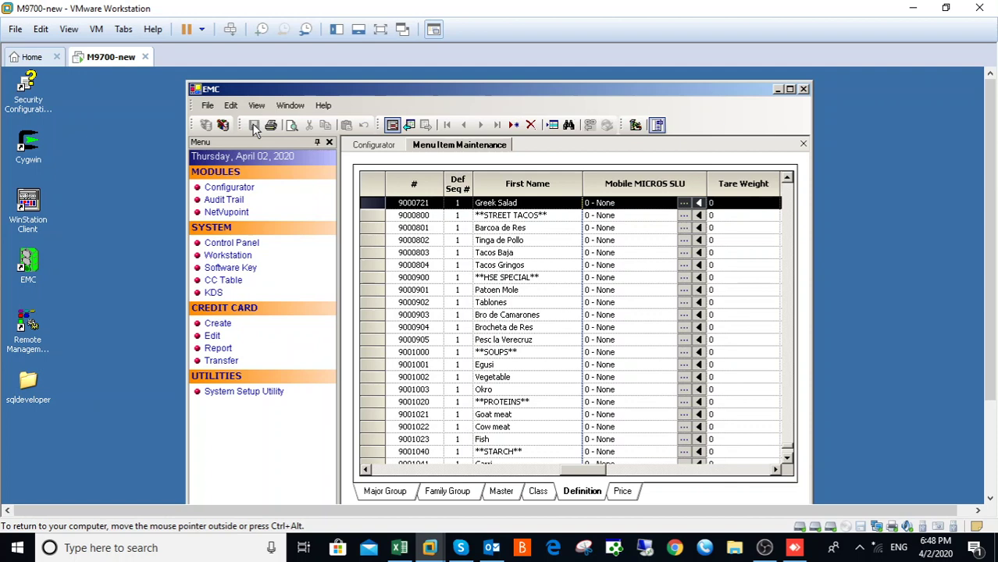
# Step: Change Greek Salad's price from 1000.00 to 2000.00 on the Price tab and save
pyautogui.click(622, 492)
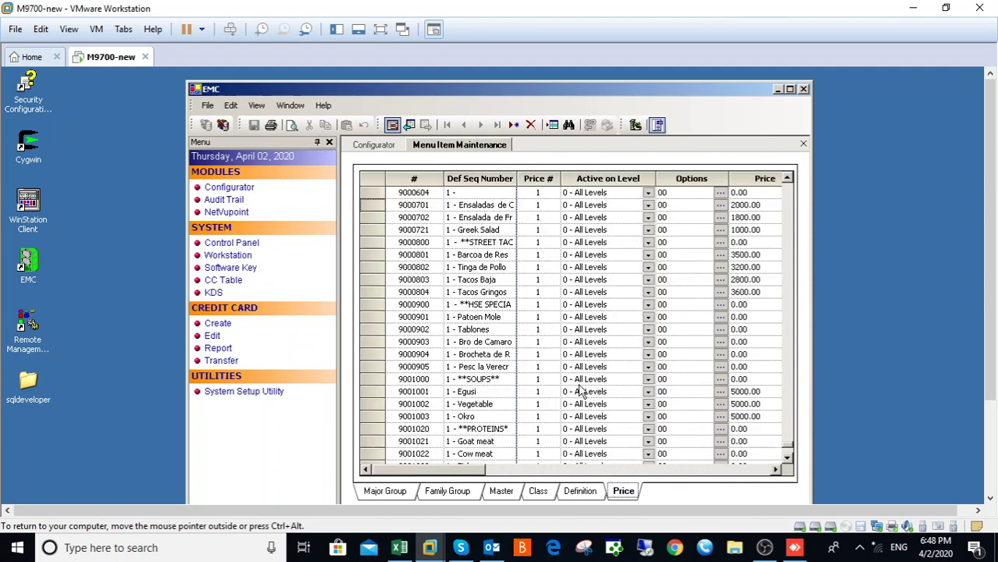
pyautogui.click(370, 231)
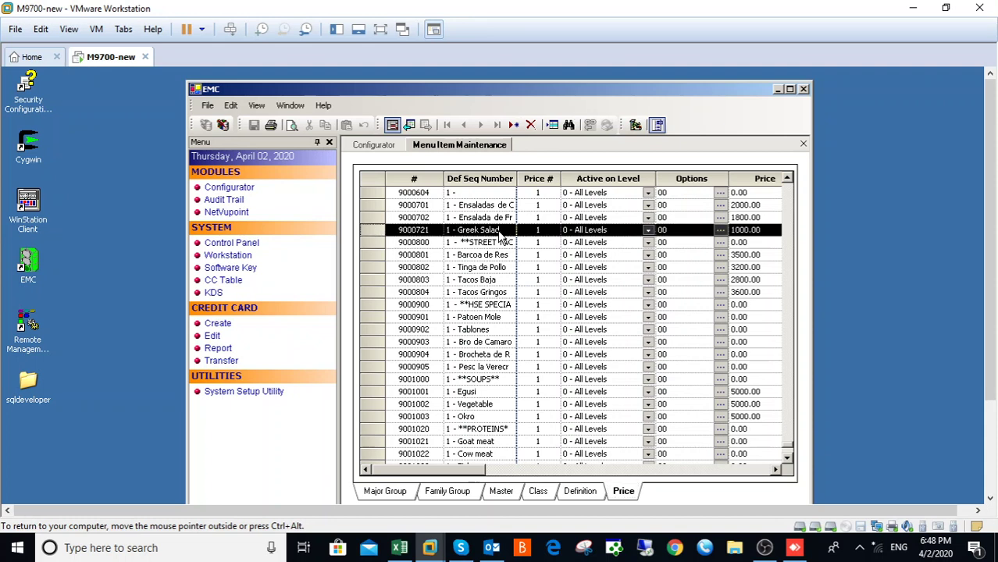
pyautogui.click(748, 230)
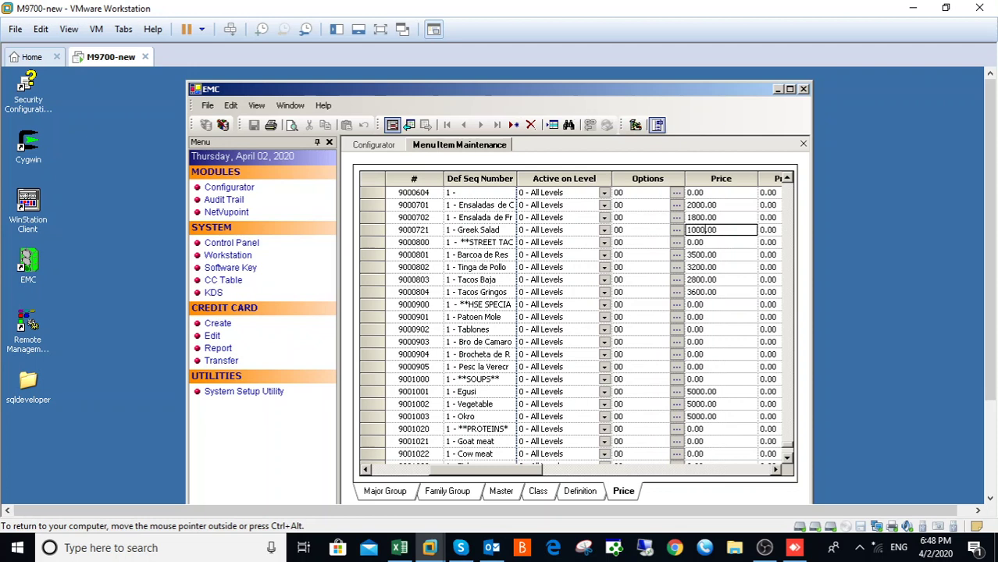
pyautogui.press('BackSpace')
pyautogui.press('BackSpace')
pyautogui.press('BackSpace')
pyautogui.press('BackSpace')
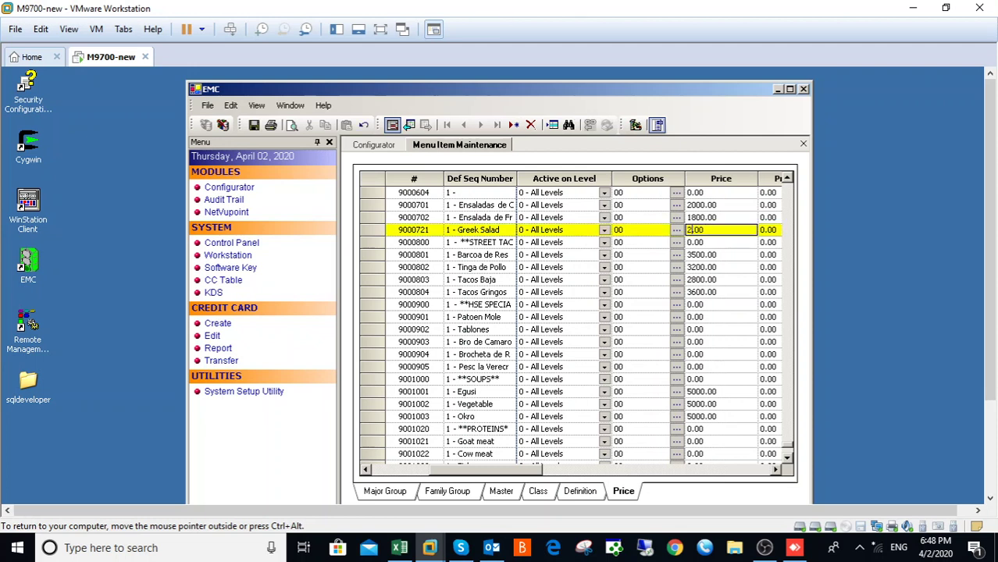
pyautogui.write('000')
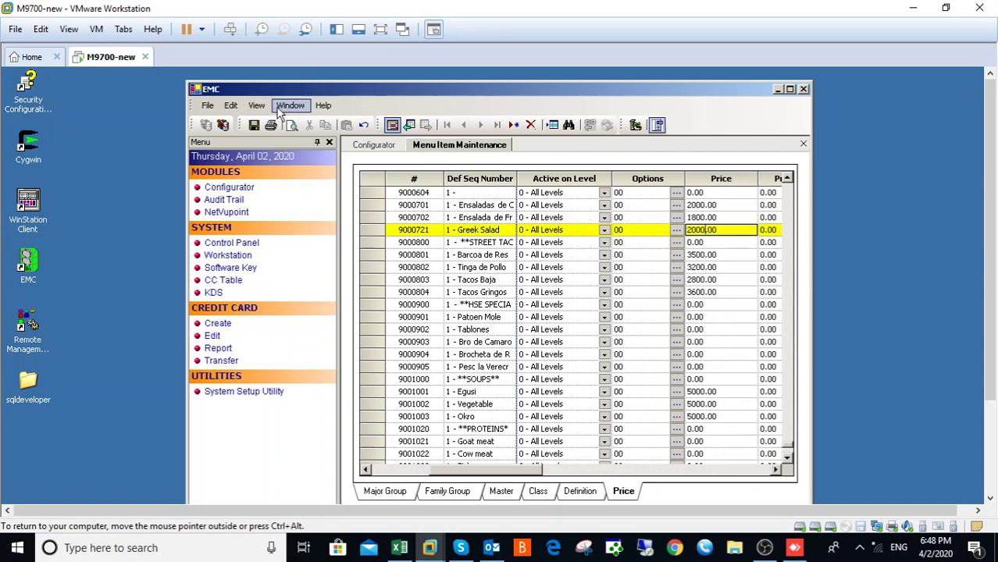
pyautogui.click(253, 126)
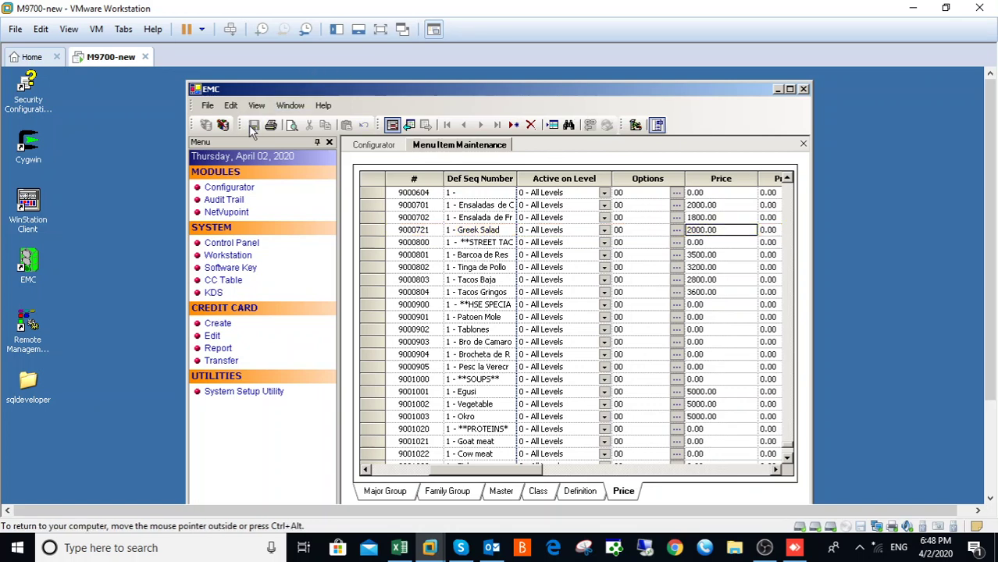
pyautogui.click(582, 492)
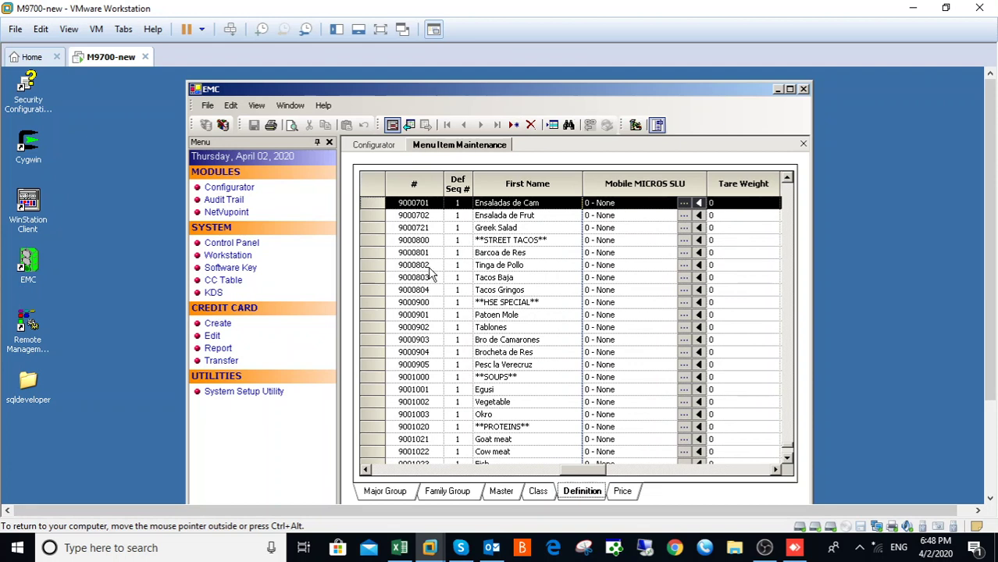
# Step: Scroll back to the Greek Salad row and review its definition columns
pyautogui.click(787, 179)
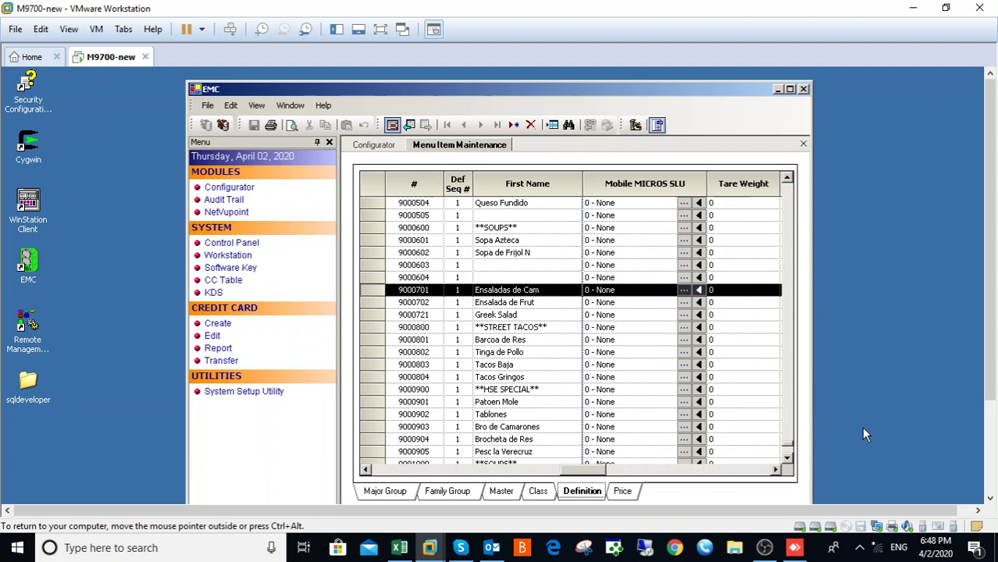
pyautogui.click(787, 458)
pyautogui.click(787, 459)
pyautogui.click(787, 458)
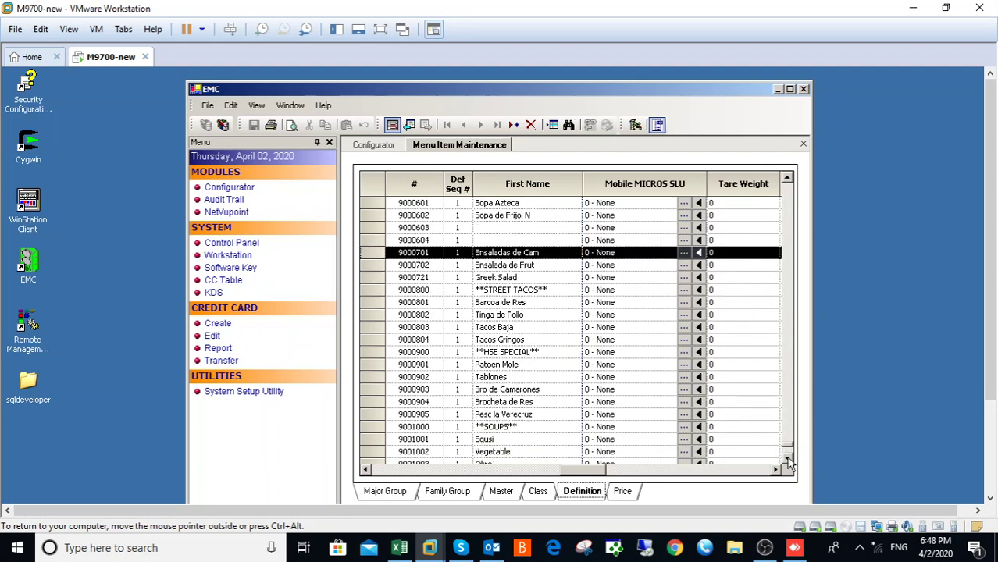
pyautogui.click(787, 458)
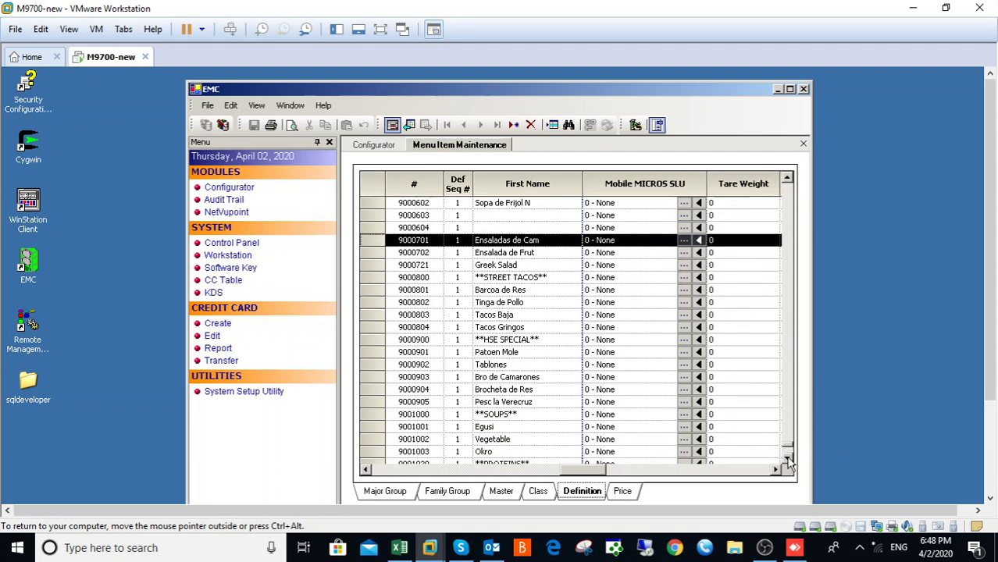
pyautogui.click(371, 265)
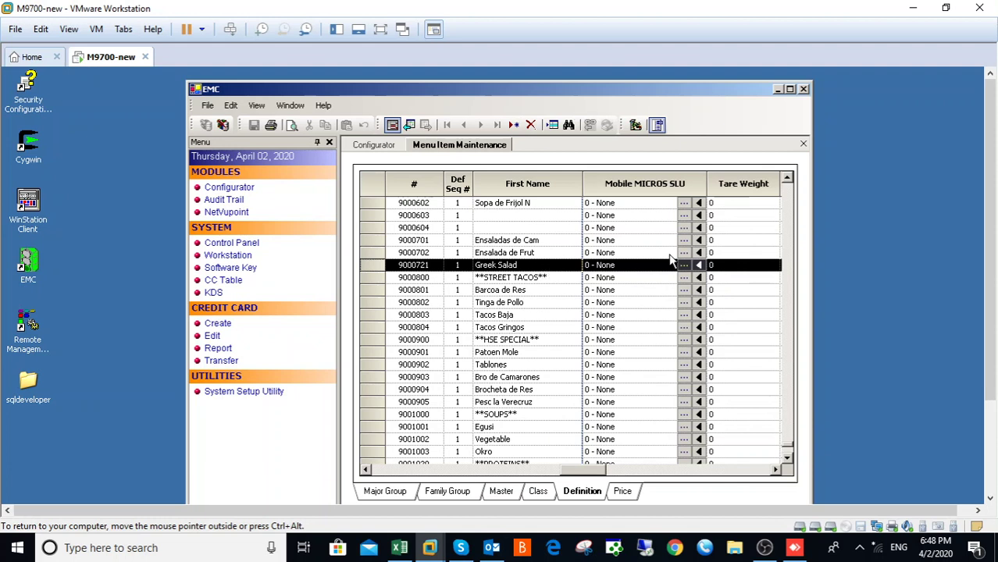
pyautogui.click(774, 471)
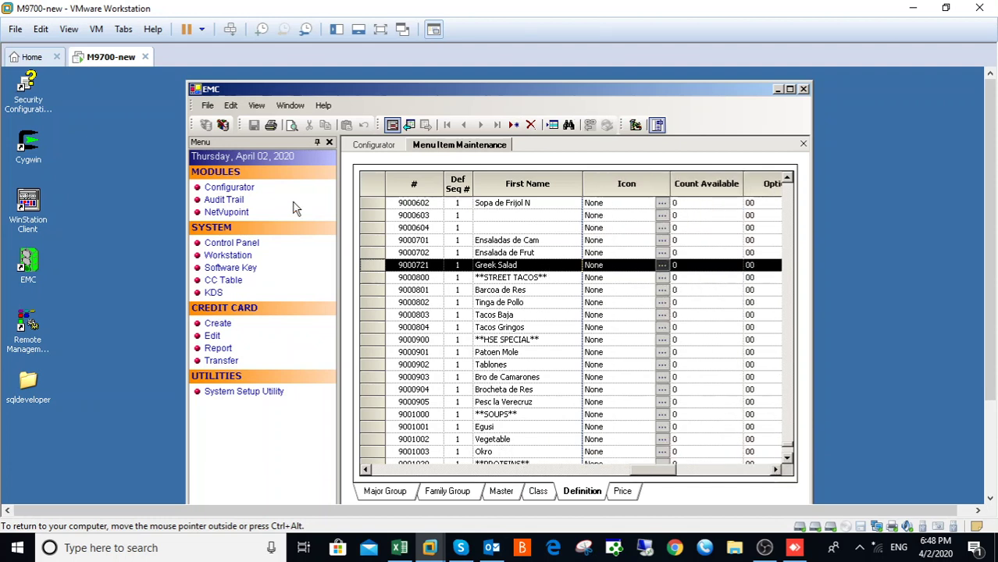
# Step: Check Greek Salad's price record, then close the Menu Item Maintenance tab
pyautogui.click(621, 492)
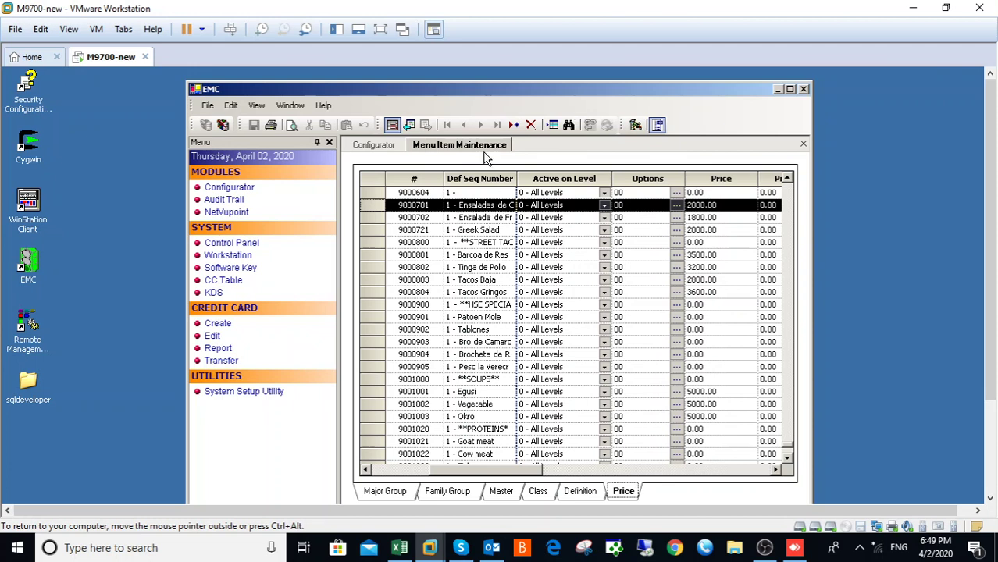
pyautogui.rightClick(443, 149)
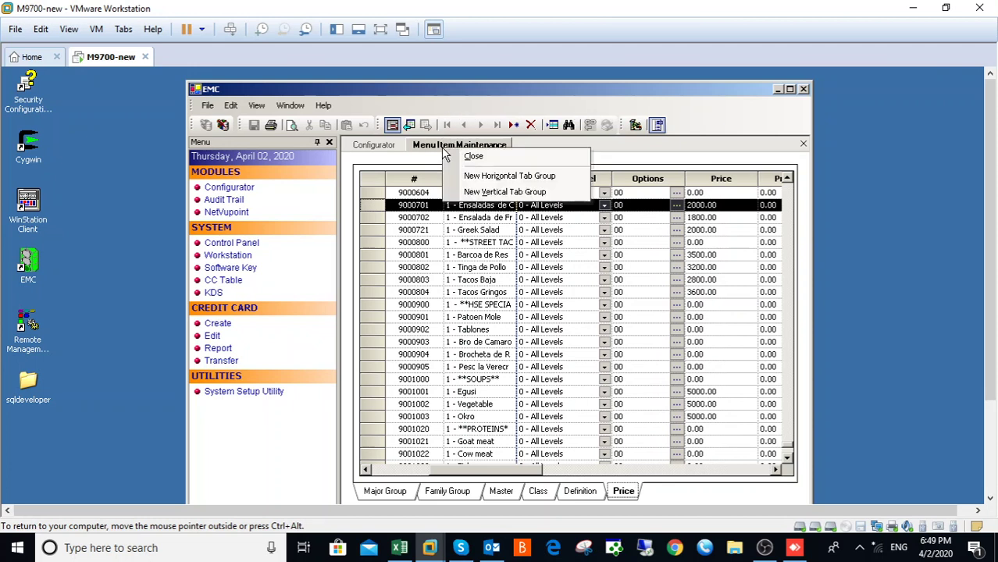
pyautogui.click(473, 156)
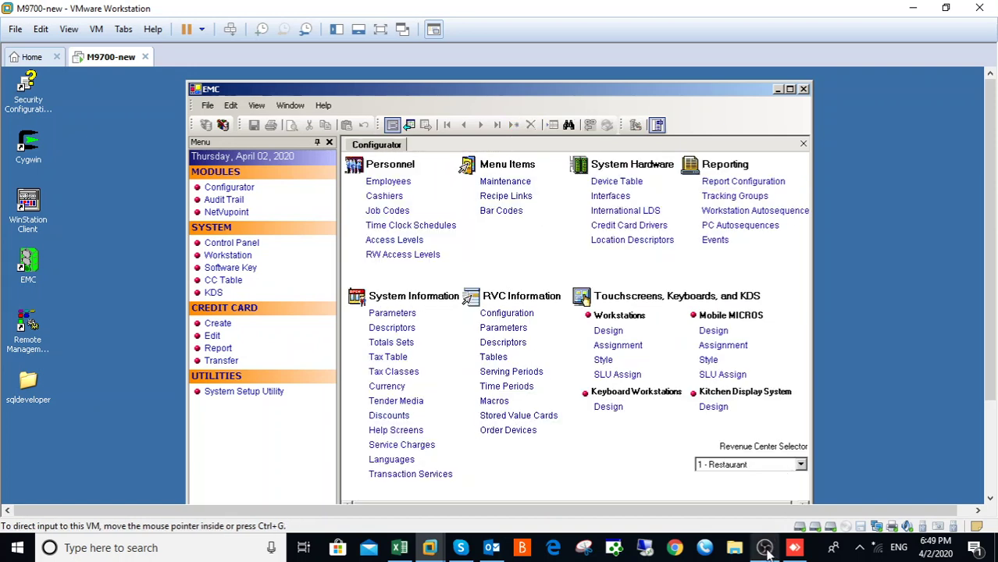